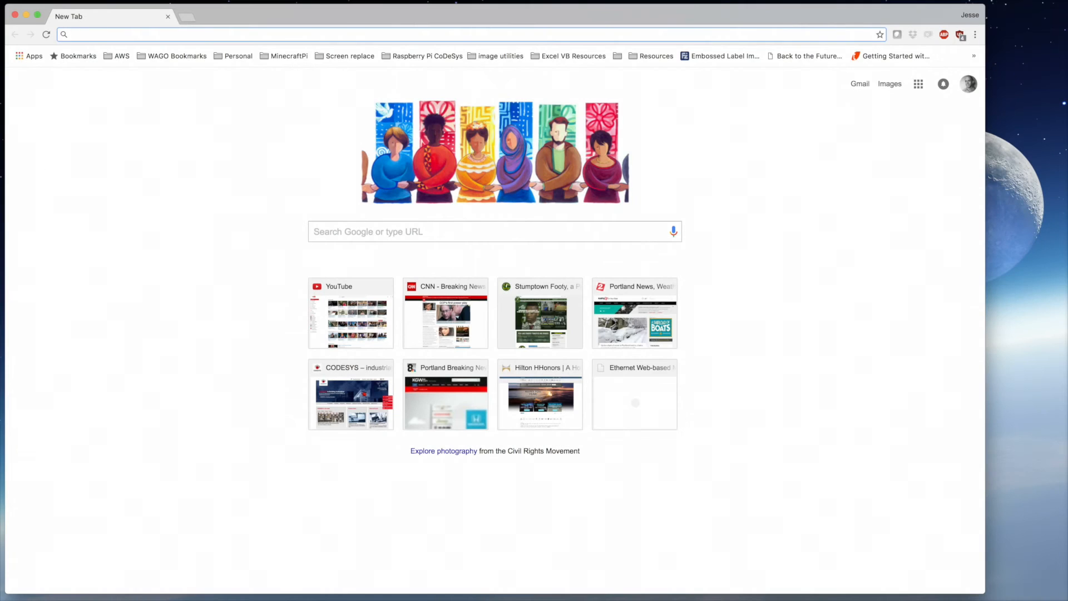
# - Search the WAGO Download Wizard for GSDML and download the PROFINET 750/767 Series GSDML zip
pyautogui.press('Return')
pyautogui.click(472, 53)
pyautogui.click(455, 415)
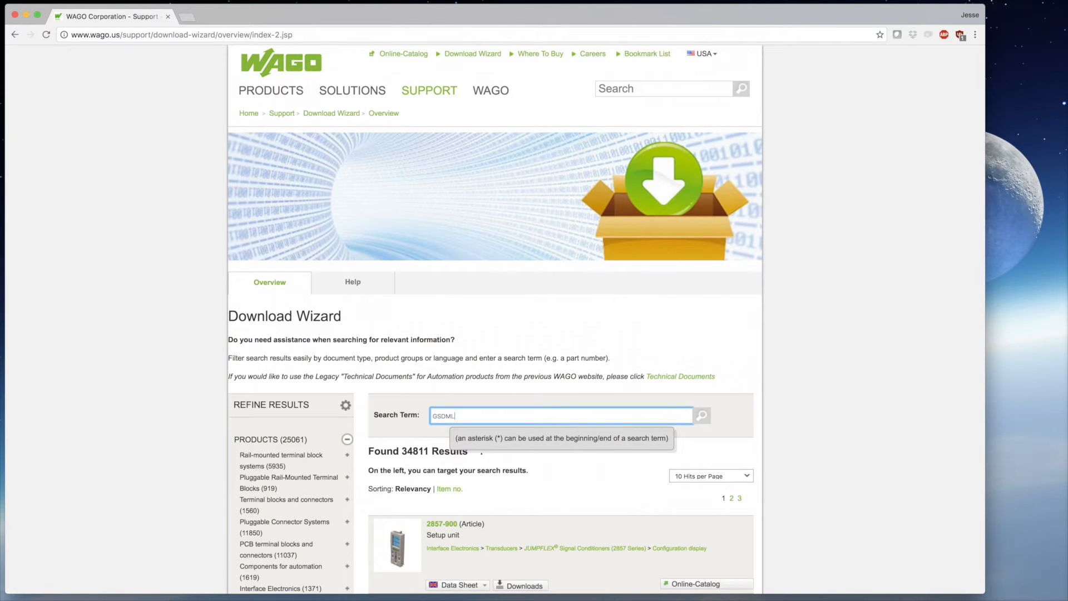
pyautogui.press('Return')
pyautogui.scroll(-4, 439, 322)
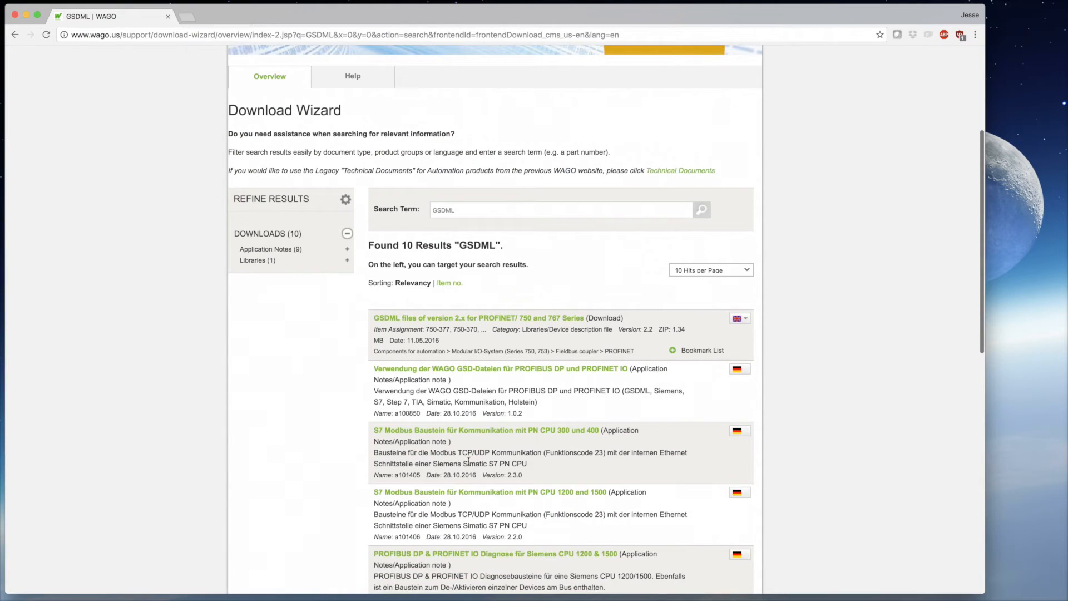
pyautogui.click(438, 322)
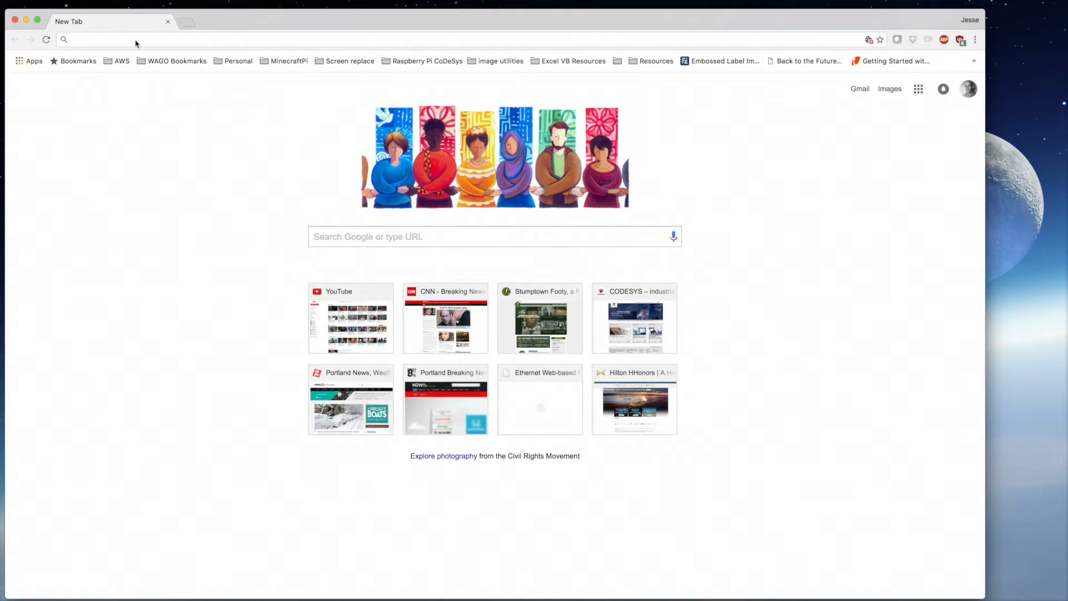
pyautogui.click(136, 40)
# - Log in to the controller's web management at 192.168.0.82 and set the interfaces to Separated
pyautogui.write('192.168.0.')
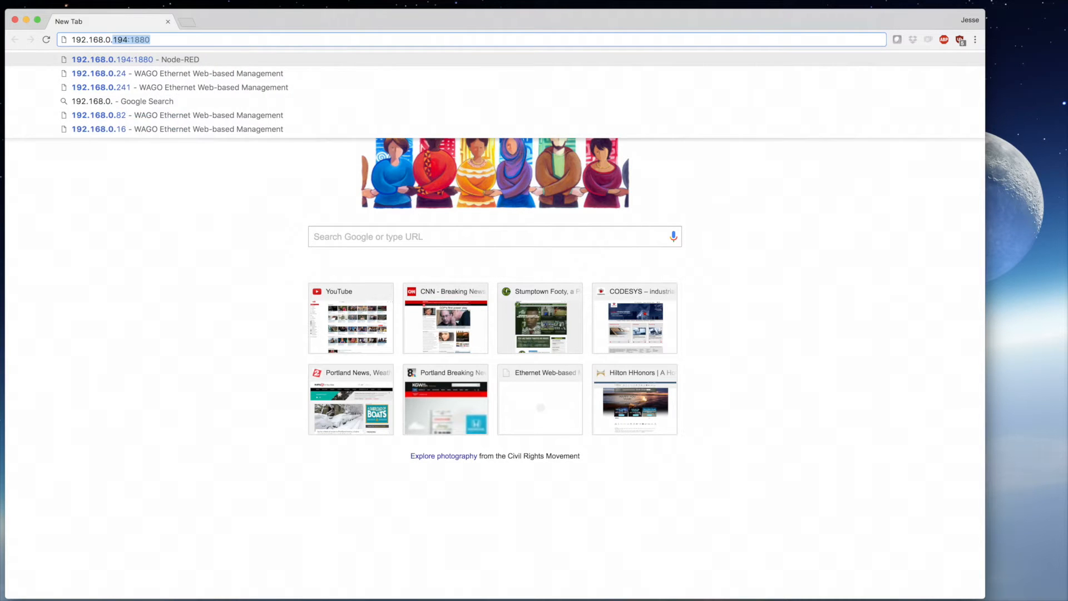
pyautogui.write('82')
pyautogui.press('Return')
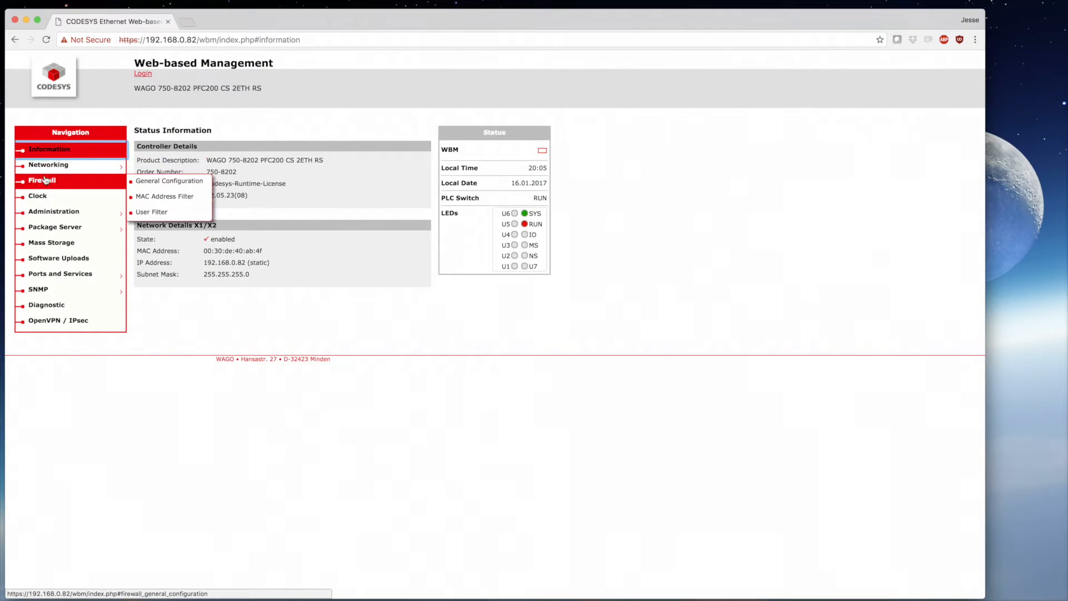
pyautogui.click(152, 181)
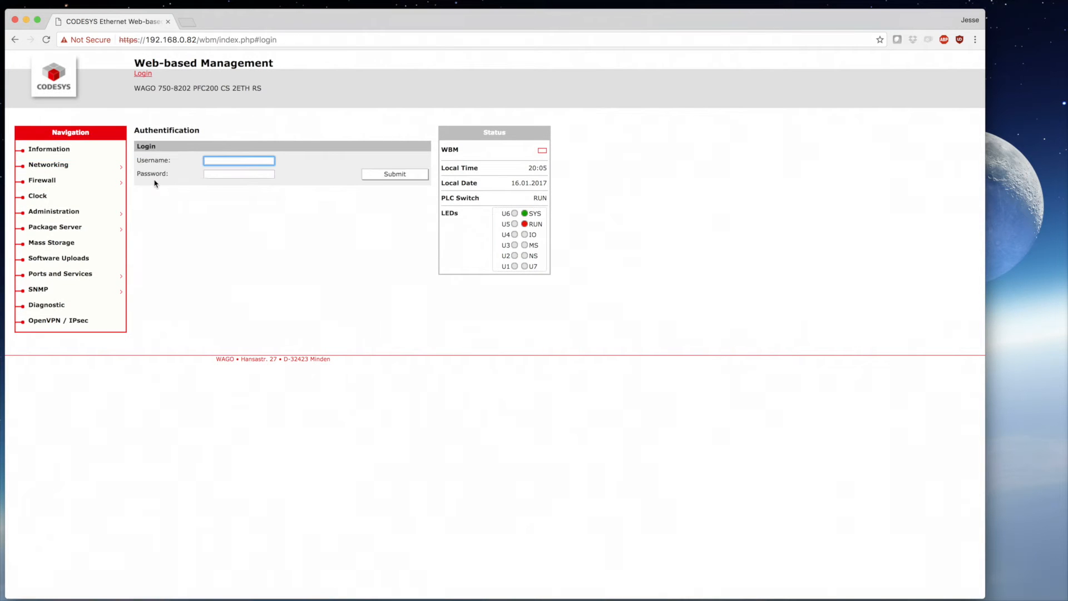
pyautogui.moveTo(63, 184)
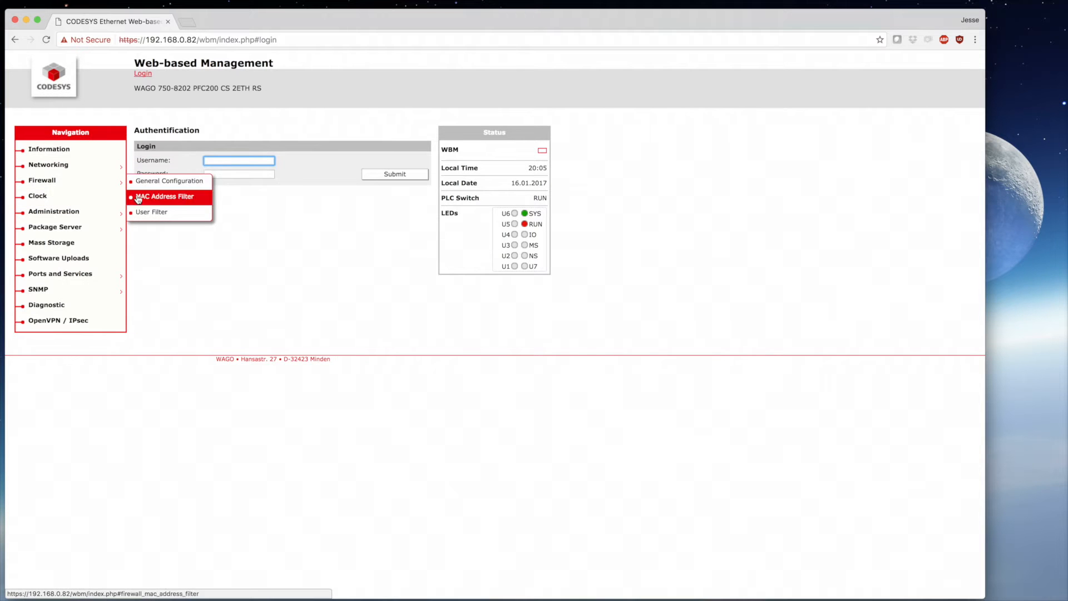
pyautogui.write('admin')
pyautogui.press('Tab')
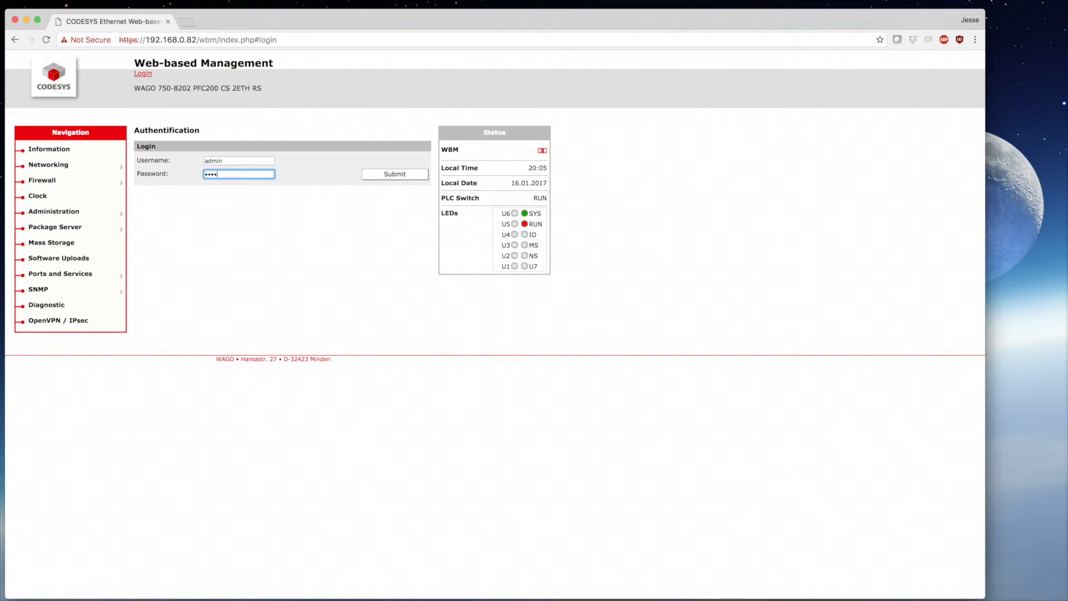
pyautogui.press('Return')
pyautogui.press('Return')
pyautogui.click(207, 191)
pyautogui.click(398, 192)
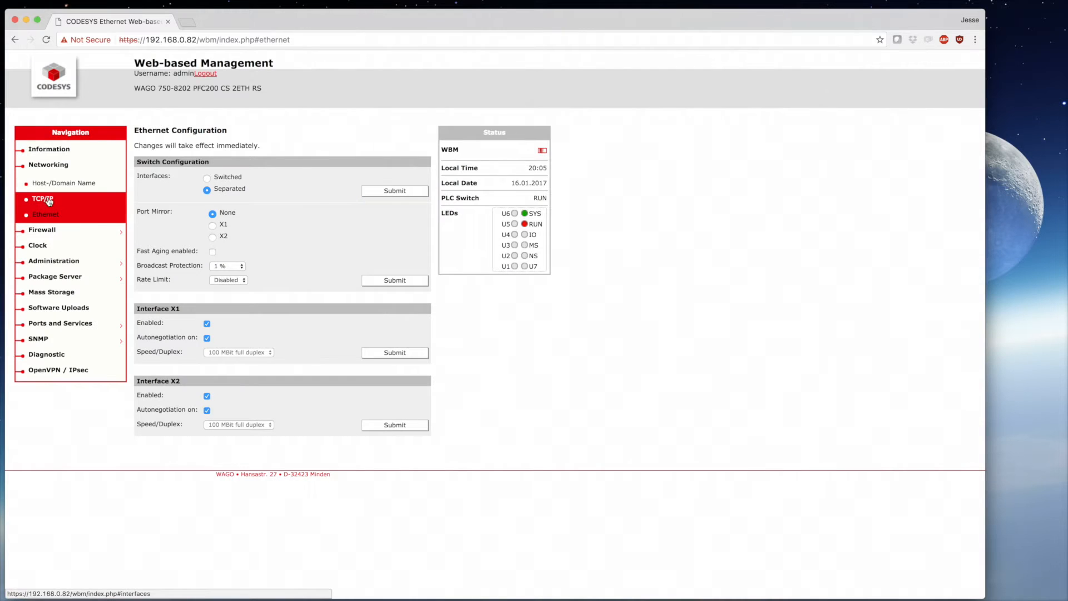
# - In TCP/IP settings, change the X2 IP address to 192.168.100.82 and submit
pyautogui.click(56, 196)
pyautogui.press('Return')
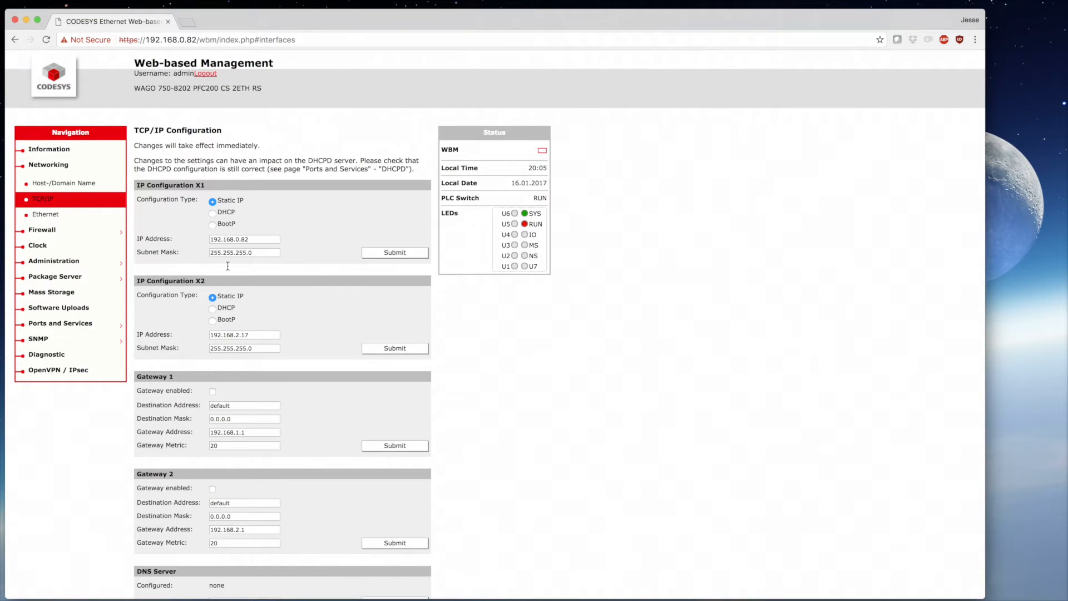
pyautogui.click(251, 335)
pyautogui.write('100.82')
pyautogui.click(378, 348)
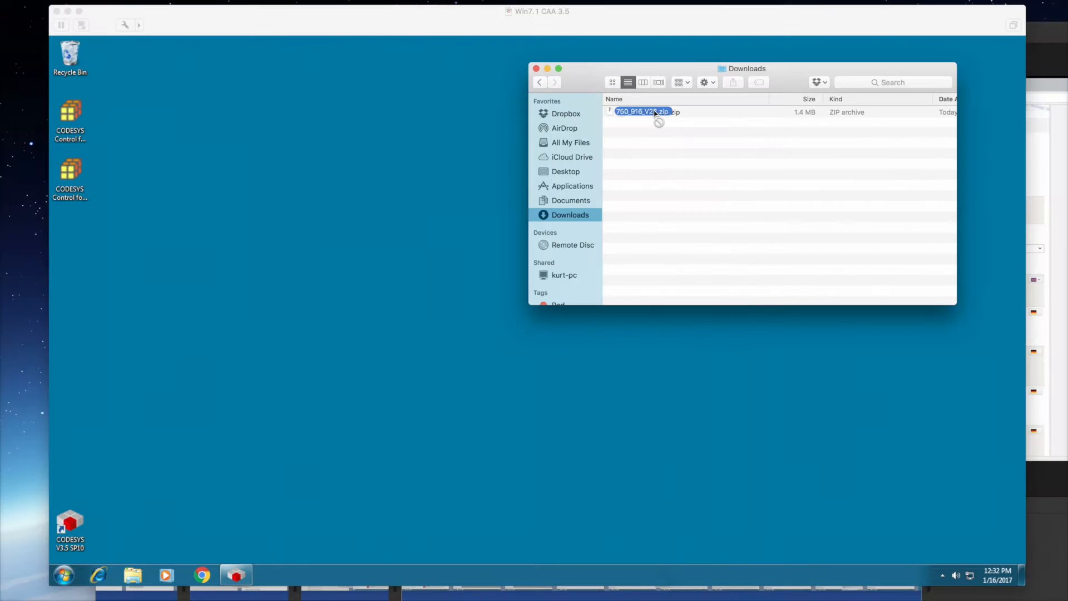
# - Copy the zip to the VM desktop and extract it to a 750_916_V22 folder
pyautogui.moveTo(649, 110); pyautogui.dragTo(248, 160)
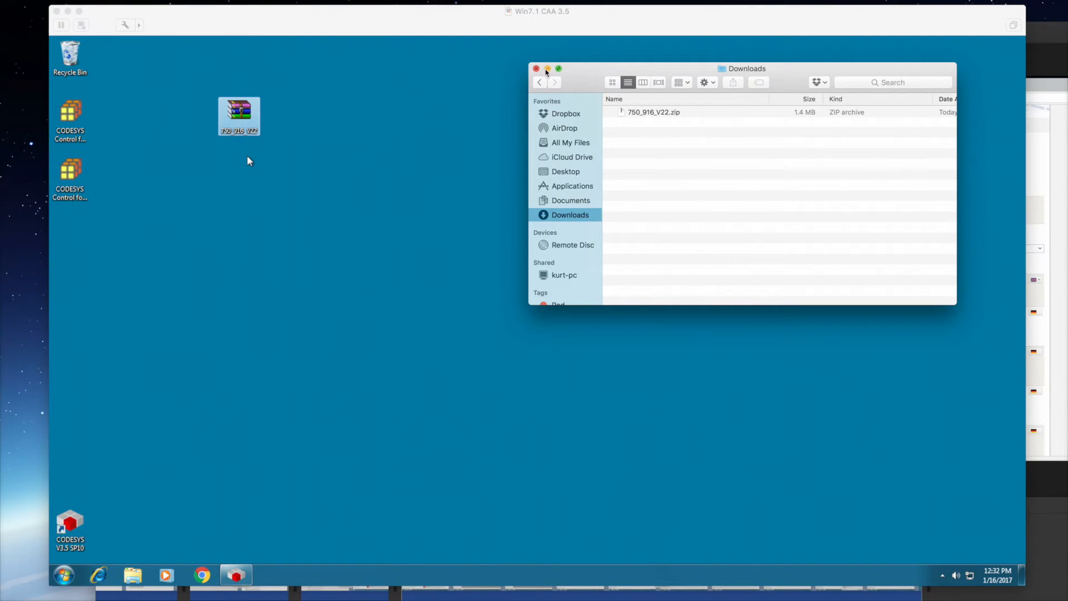
pyautogui.rightClick(221, 99)
pyautogui.click(286, 158)
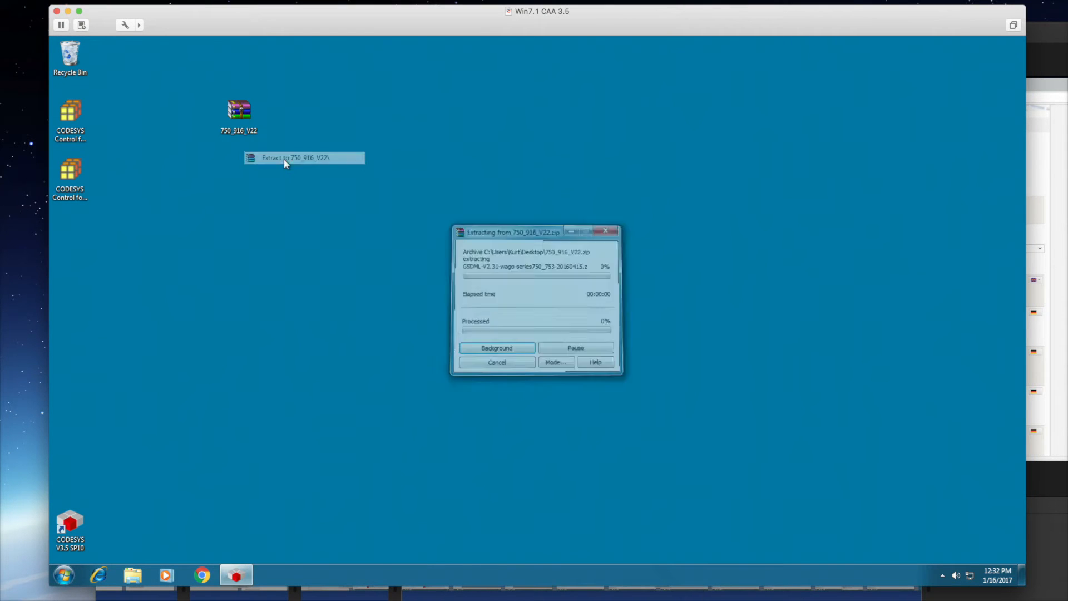
pyautogui.doubleClick(68, 228)
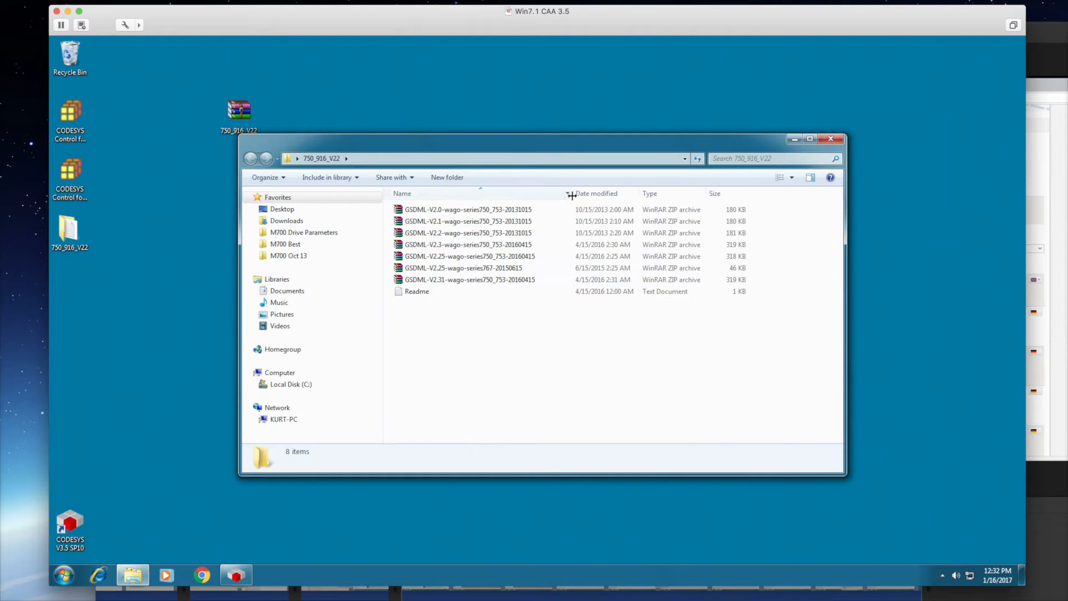
# - Extract the GSDML-V2.31 archive inside 750_916_V22 and open its folder
pyautogui.rightClick(446, 280)
pyautogui.click(485, 335)
pyautogui.doubleClick(469, 209)
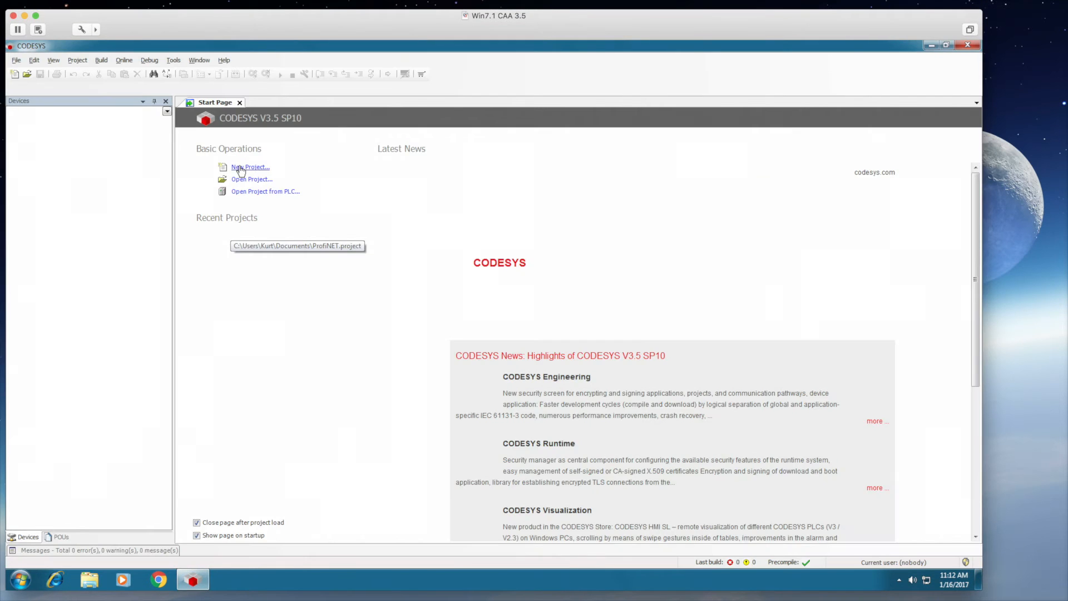
# - Create standard project 'ProfiNET' for CODESYS Control for PFC200 SL with PLC_PRG in Structured Text
pyautogui.click(240, 167)
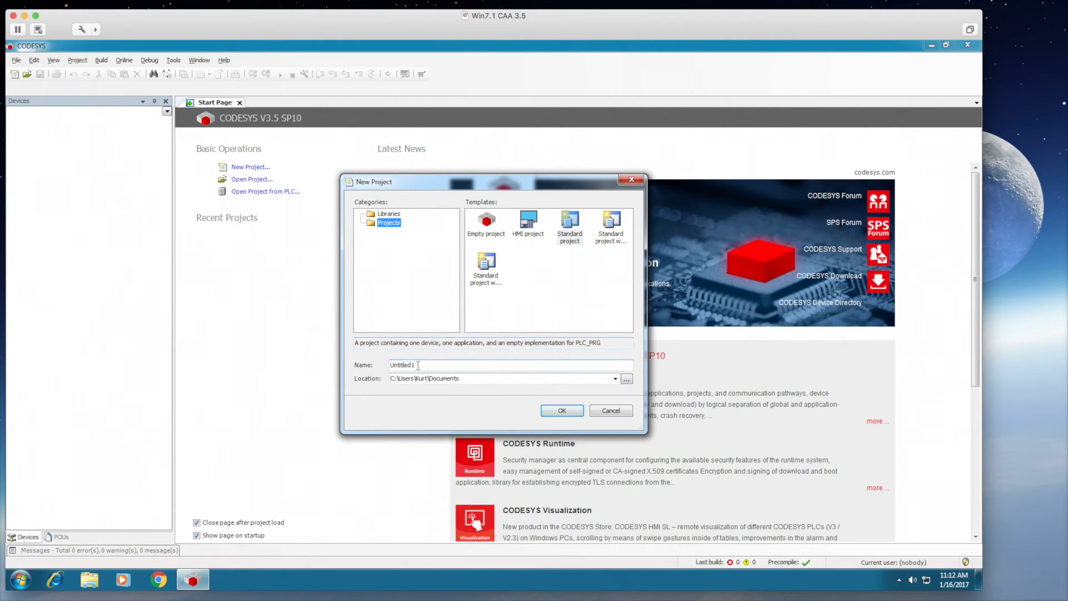
pyautogui.write('ProfiNET')
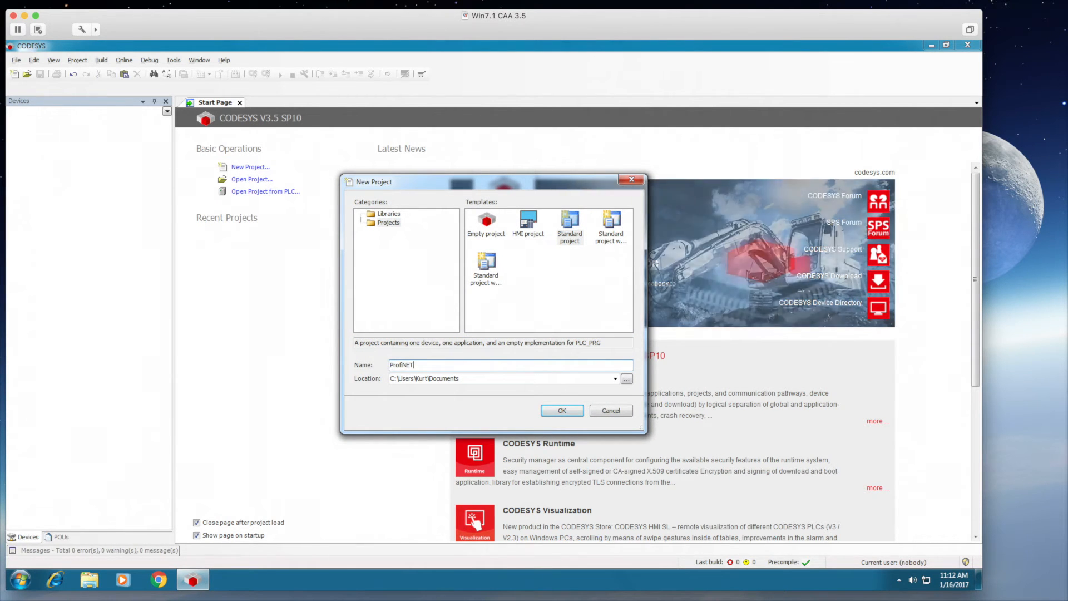
pyautogui.press('Return')
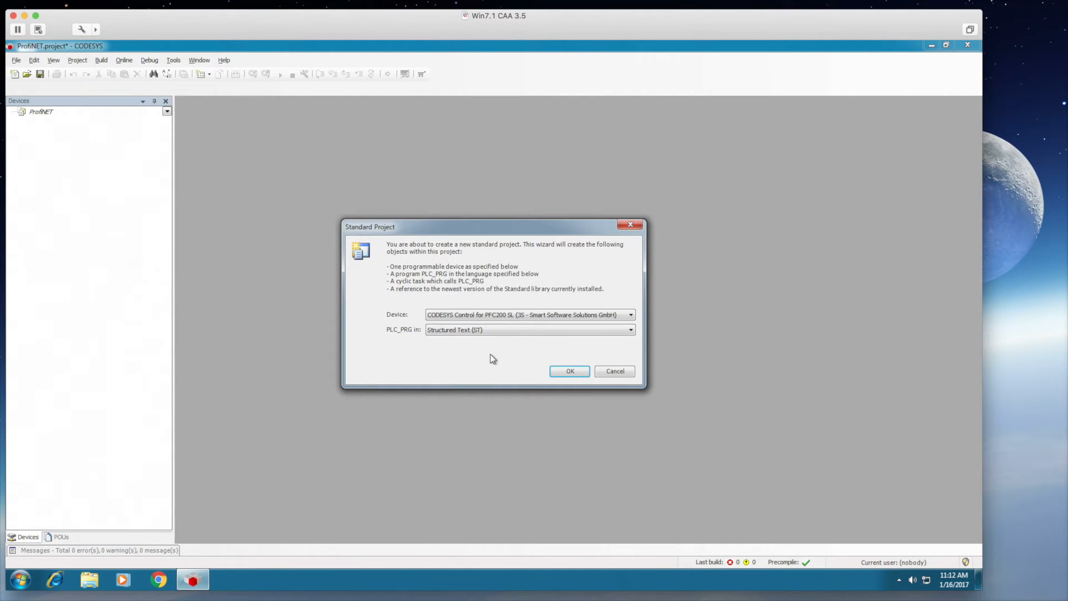
pyautogui.click(568, 372)
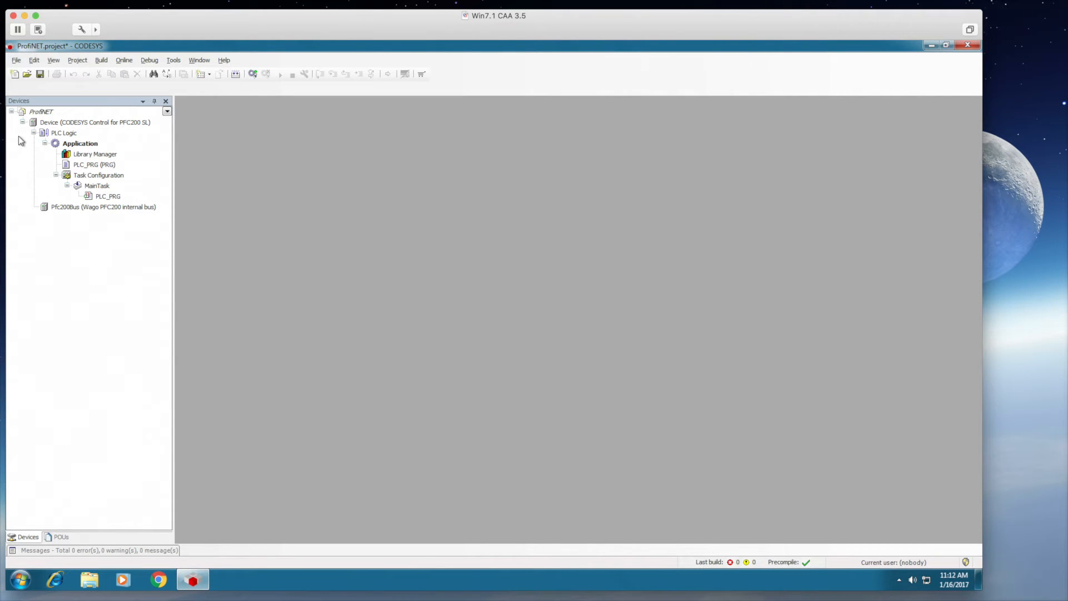
# - Scan the network, select the found PFC200 as the device and log in, accepting the erase
pyautogui.doubleClick(77, 122)
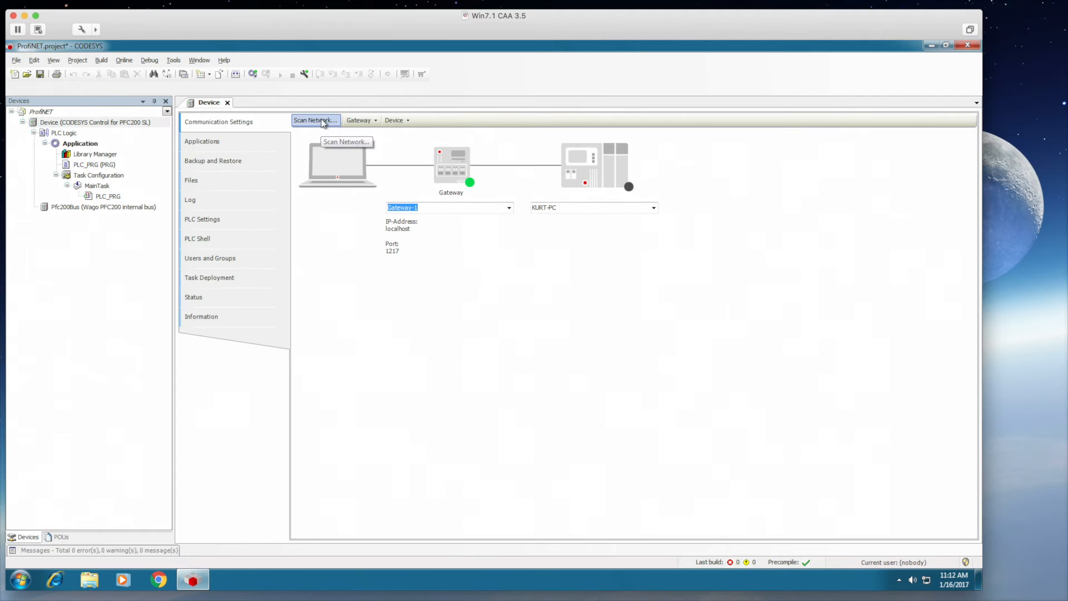
pyautogui.click(324, 121)
pyautogui.doubleClick(353, 228)
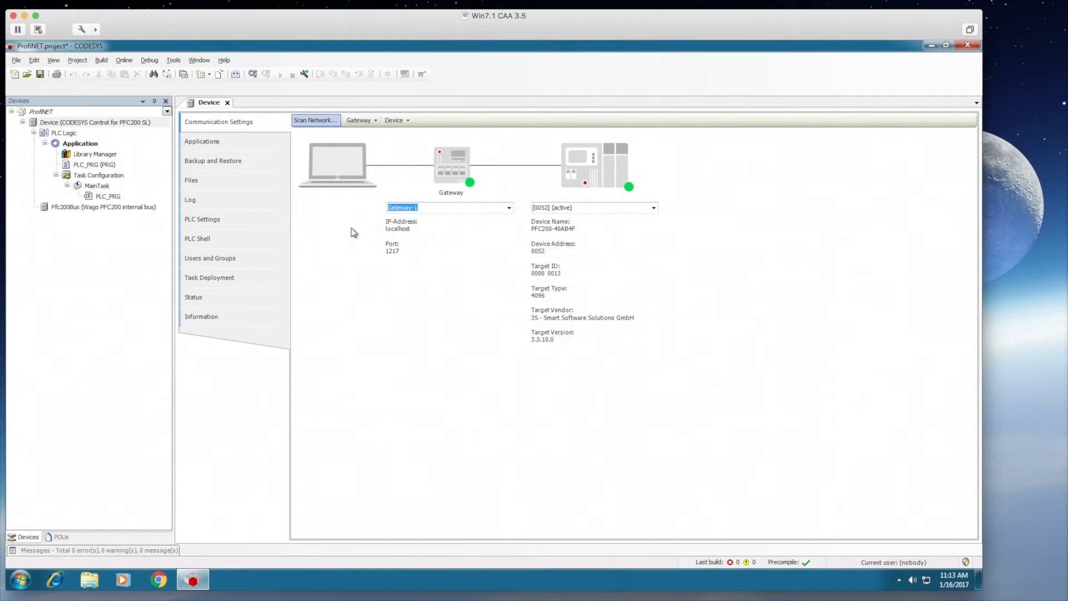
pyautogui.click(305, 74)
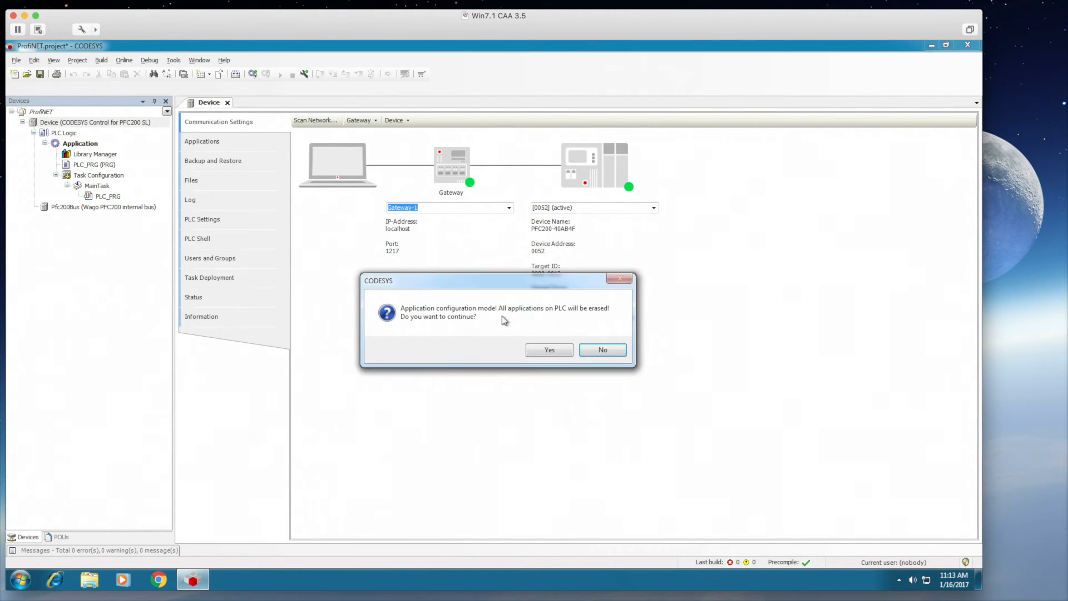
pyautogui.click(538, 348)
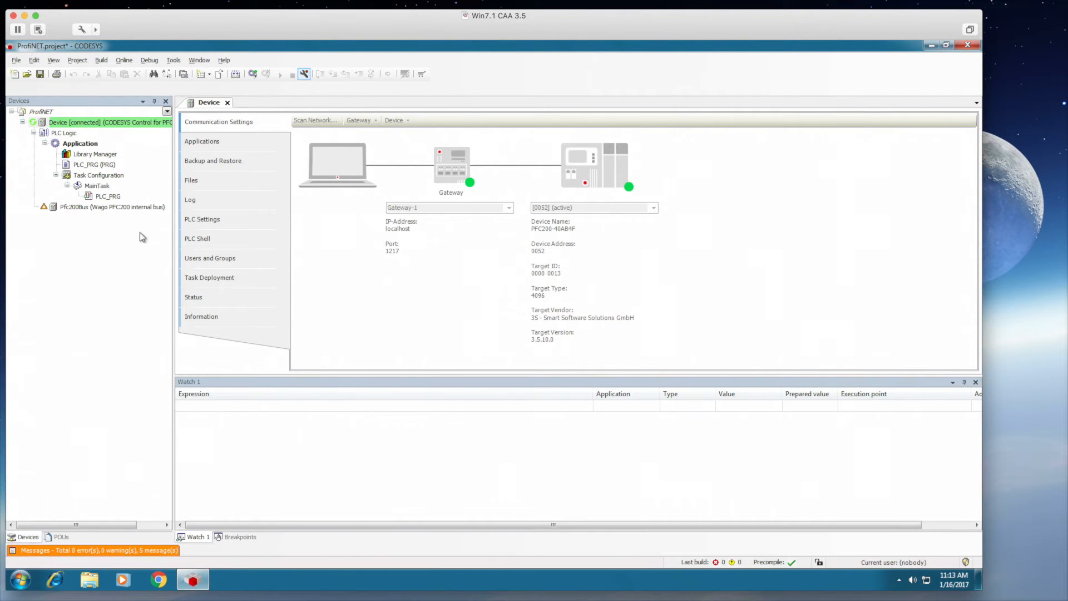
# - Scan Pfc200Bus for devices and copy the _750_15xx (16DO) module into the project
pyautogui.rightClick(96, 207)
pyautogui.click(129, 359)
pyautogui.click(313, 223)
pyautogui.click(594, 423)
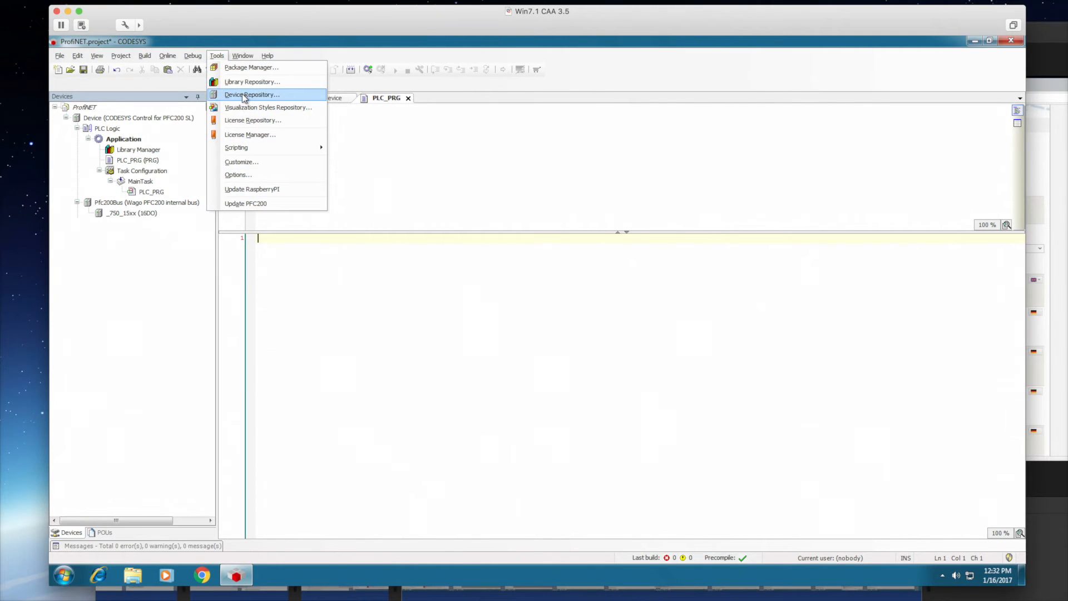
# - Install the GSDML XML file from 750_916_V22\GSDML-V2.31 into the Device Repository
pyautogui.click(243, 94)
pyautogui.click(523, 137)
pyautogui.click(449, 282)
pyautogui.click(450, 282)
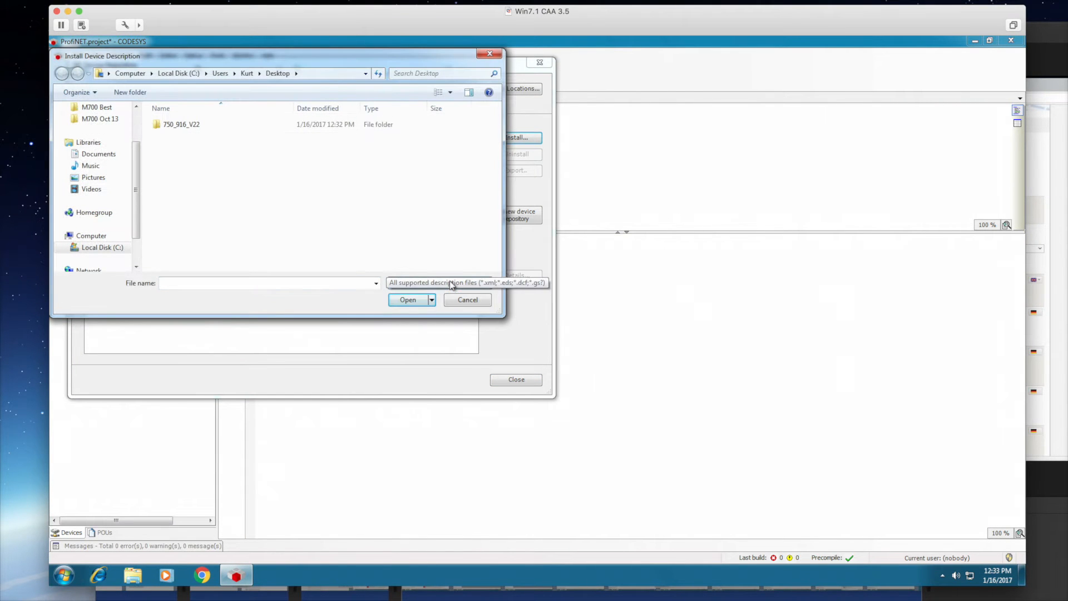
pyautogui.doubleClick(179, 124)
pyautogui.doubleClick(180, 126)
pyautogui.click(186, 127)
pyautogui.click(405, 299)
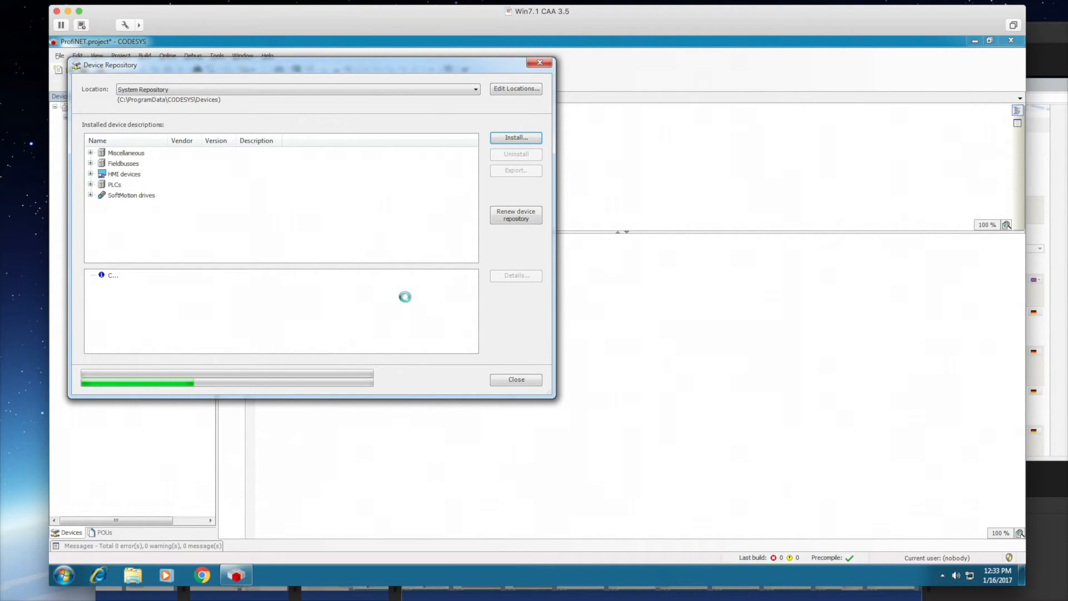
pyautogui.moveTo(545, 399); pyautogui.dragTo(630, 449)
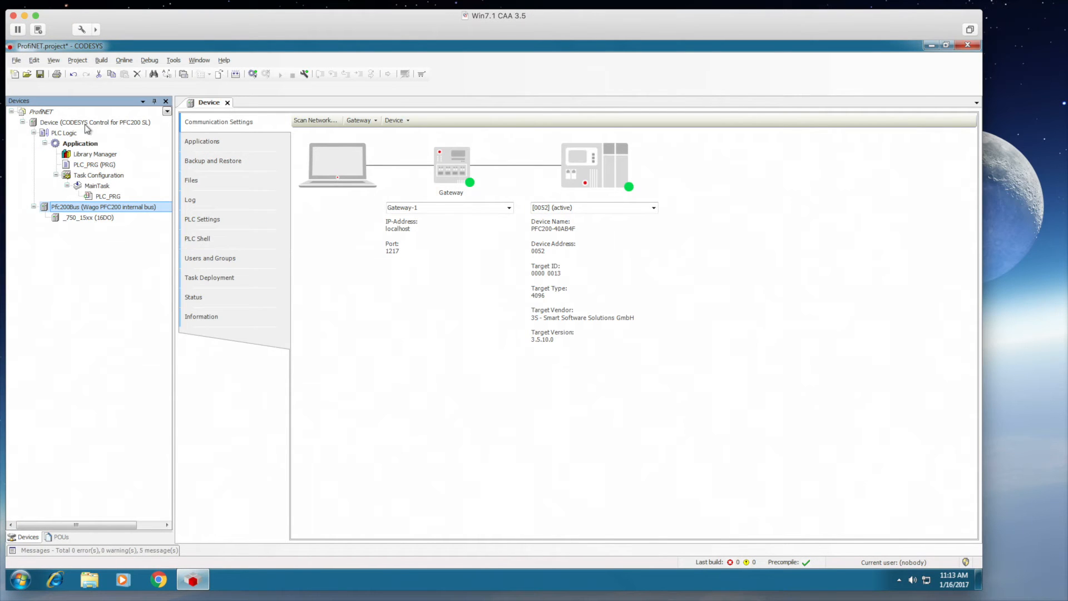
# - Add an Ethernet adapter under the controller device
pyautogui.rightClick(87, 124)
pyautogui.click(115, 239)
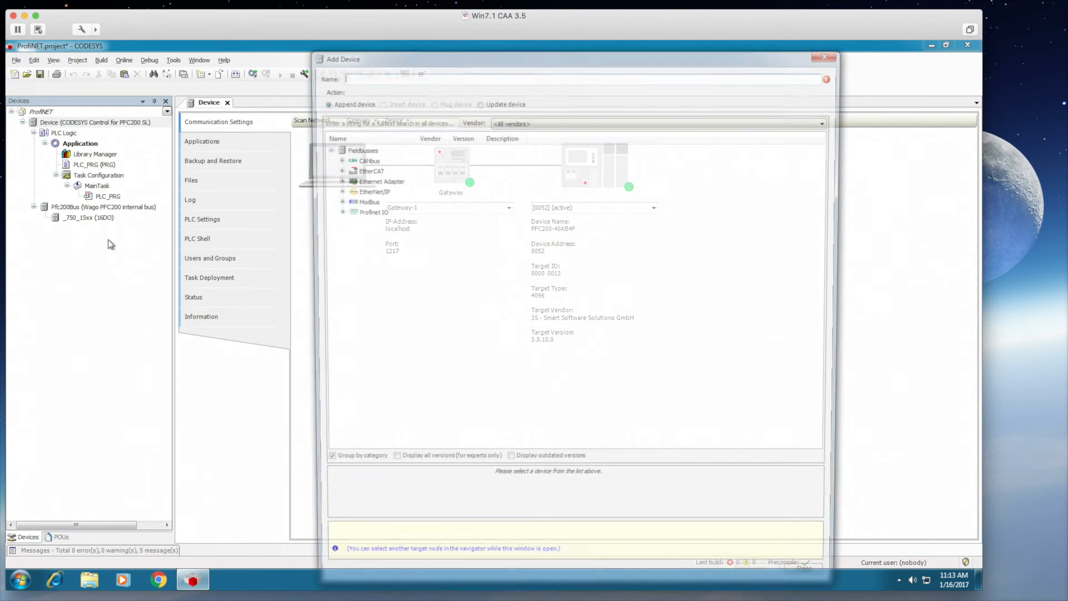
pyautogui.click(334, 211)
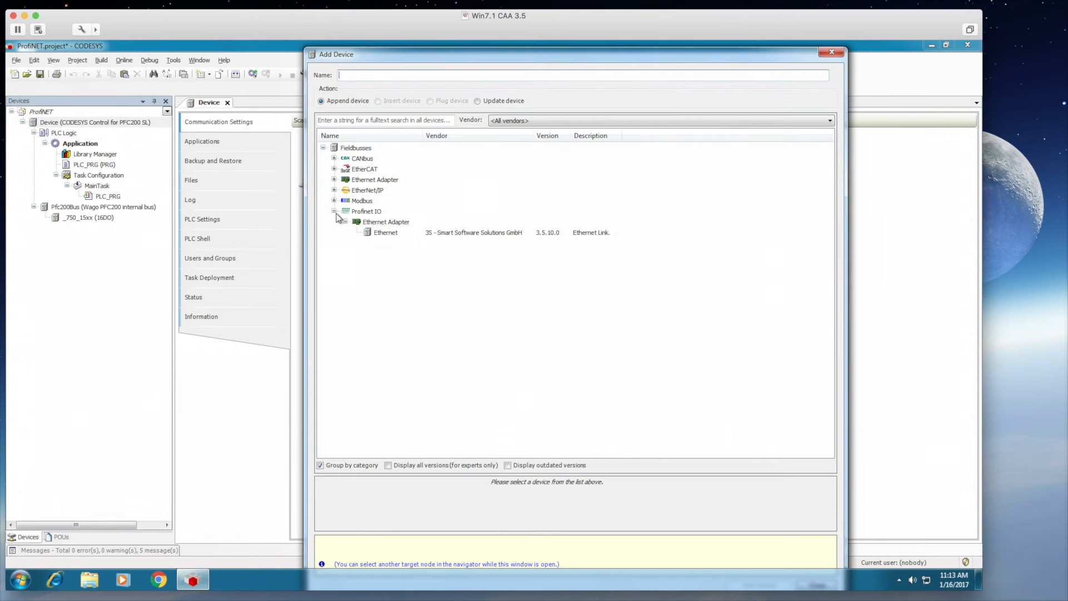
pyautogui.doubleClick(372, 234)
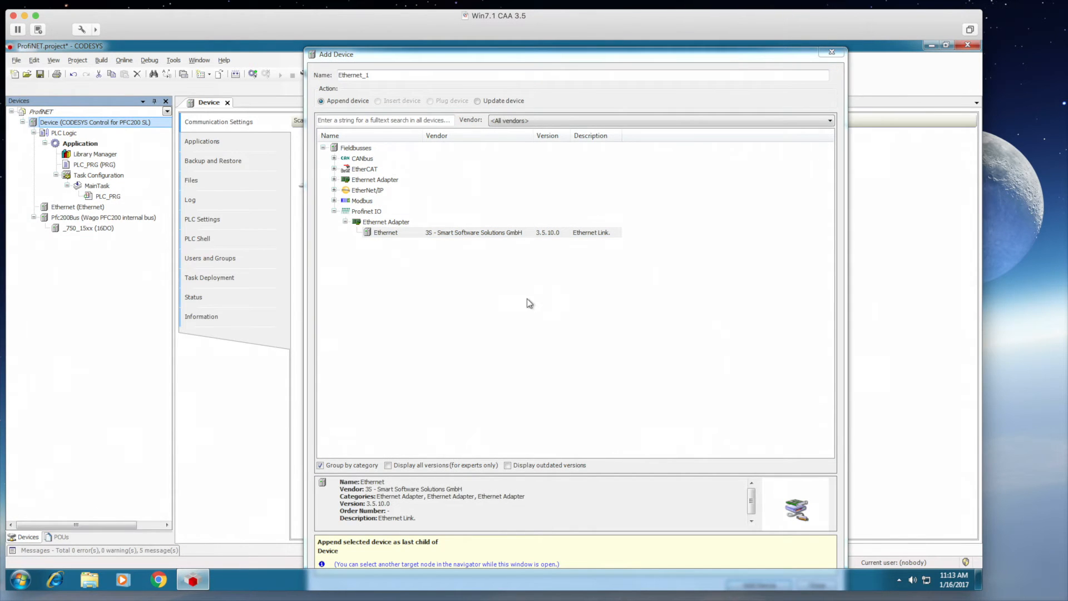
pyautogui.click(831, 52)
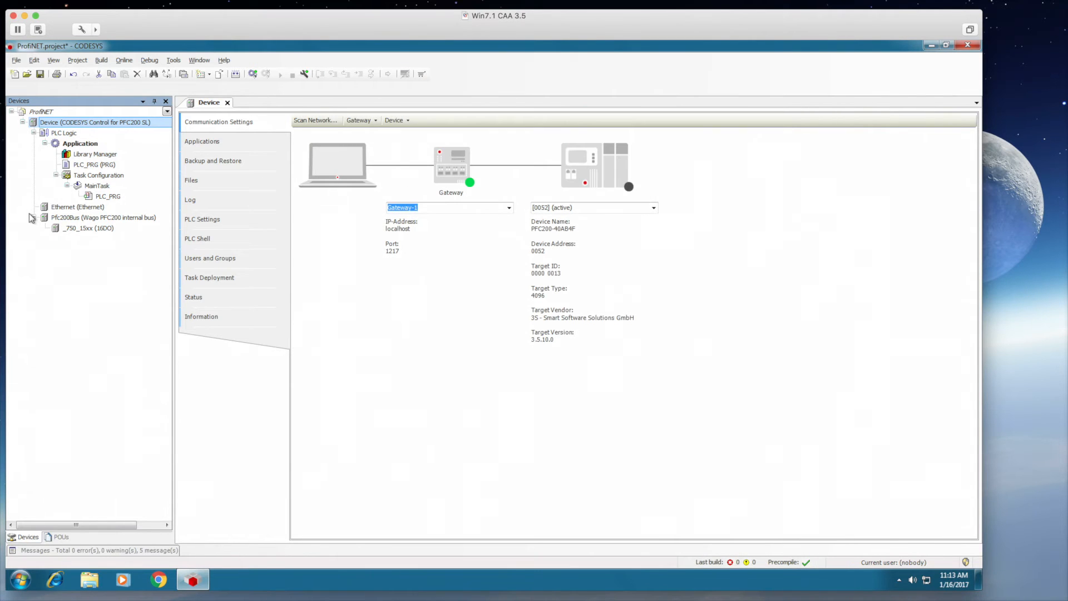
# - Bind the Ethernet adapter to interface br1 at 192.168.100.82
pyautogui.doubleClick(78, 207)
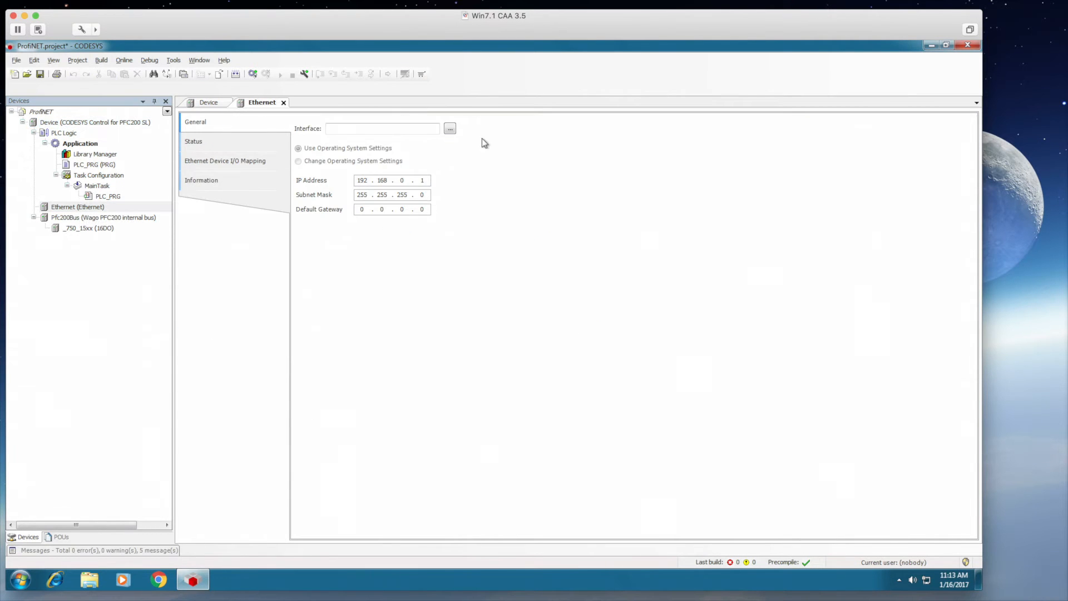
pyautogui.click(451, 128)
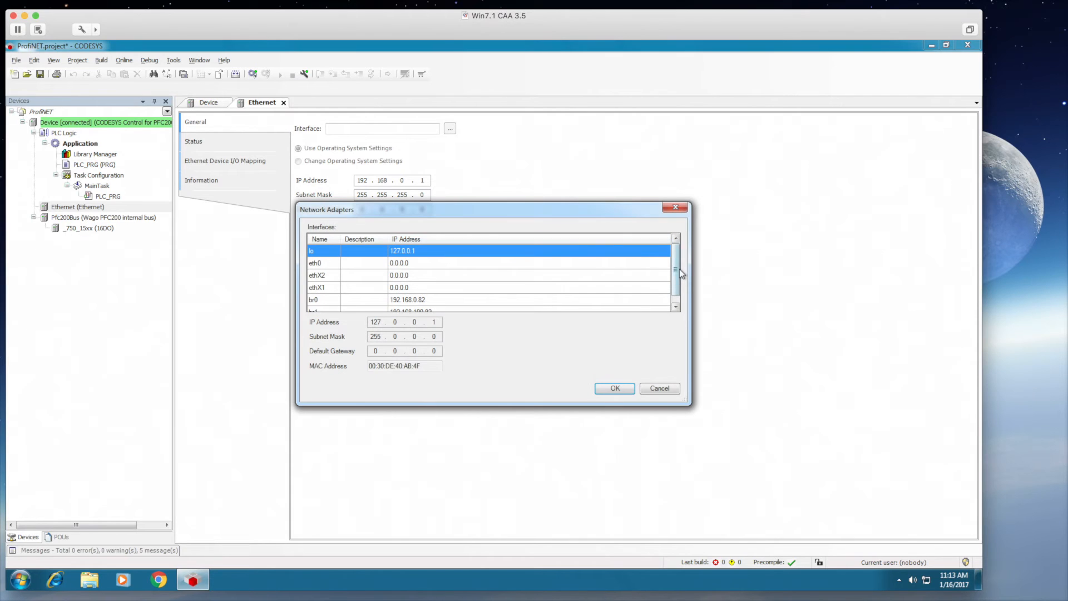
pyautogui.scroll(-2, 671, 270)
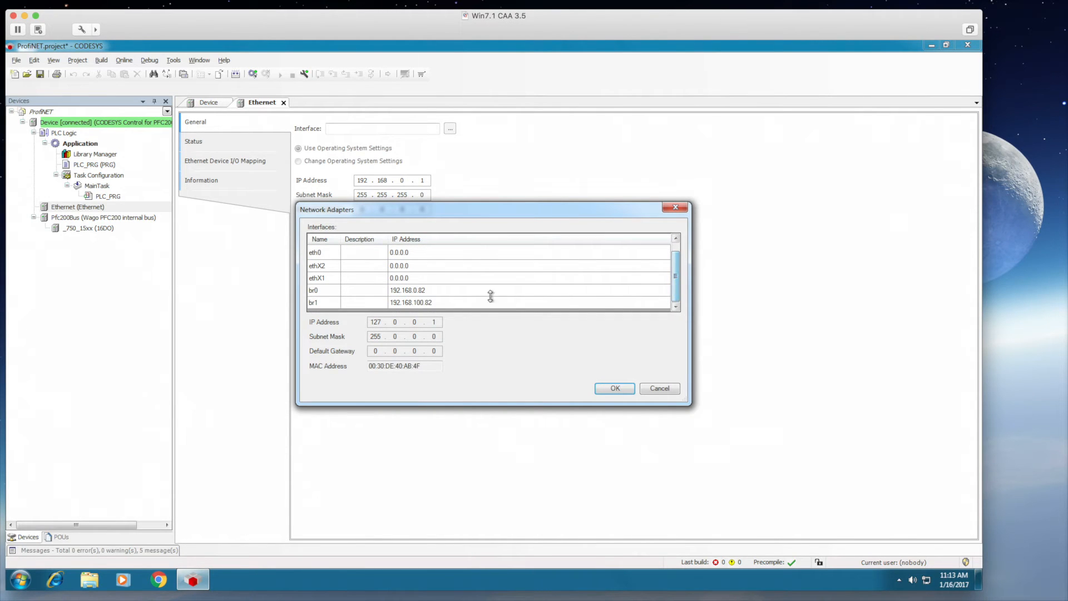
pyautogui.click(409, 303)
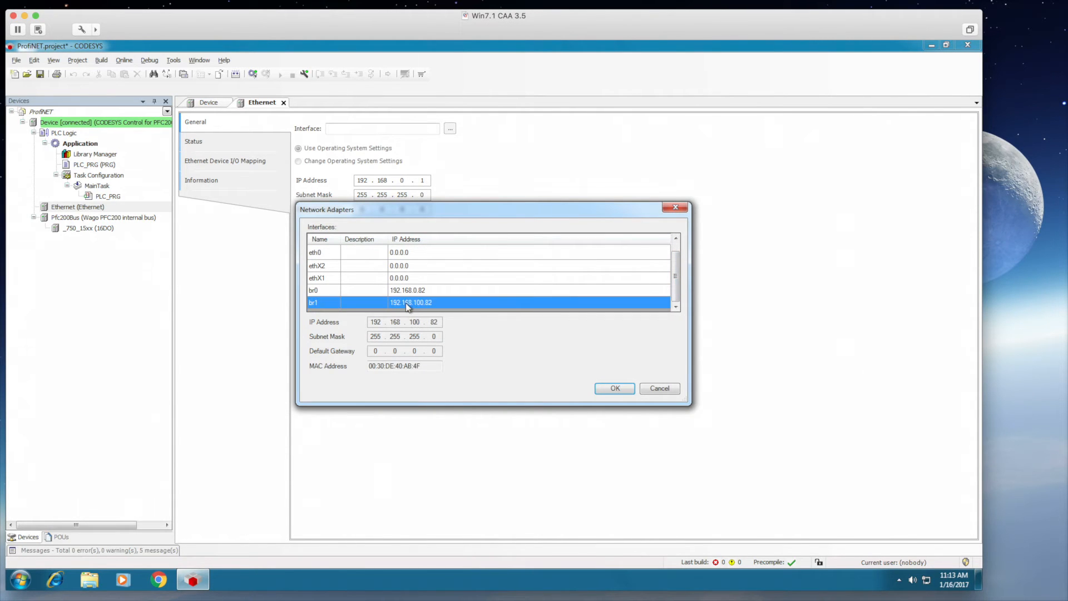
pyautogui.click(615, 389)
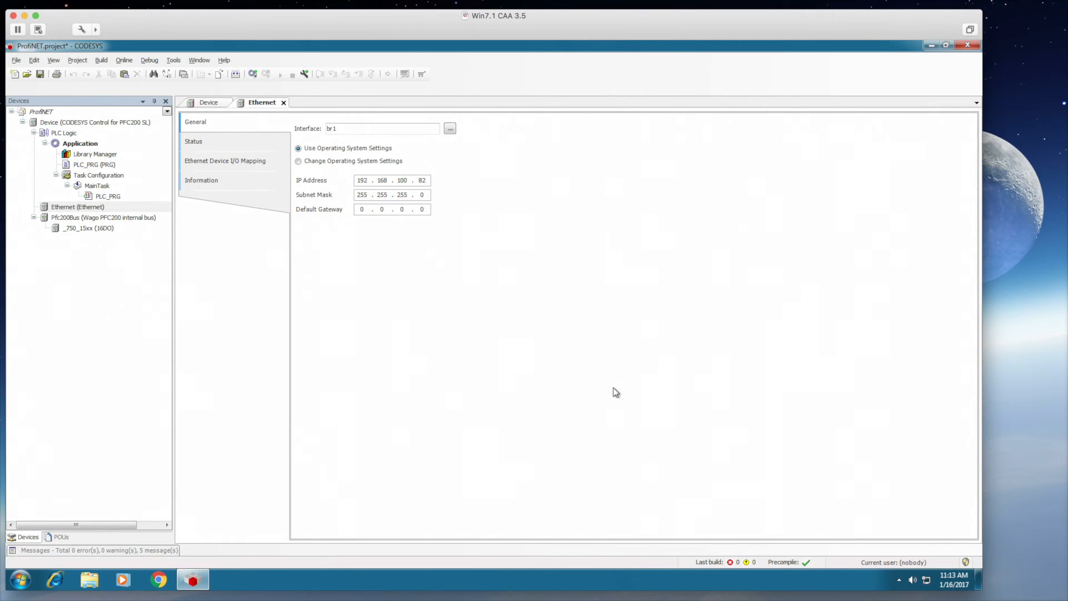
# - Add a PN-Controller from Profinet IO Master under Ethernet and open its settings
pyautogui.rightClick(49, 209)
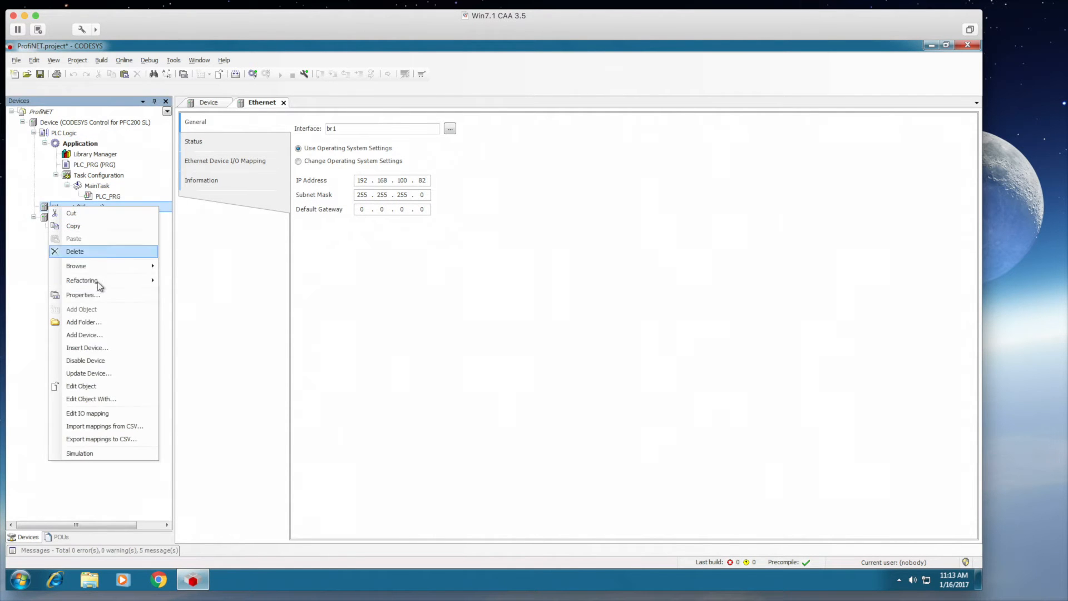
pyautogui.click(88, 336)
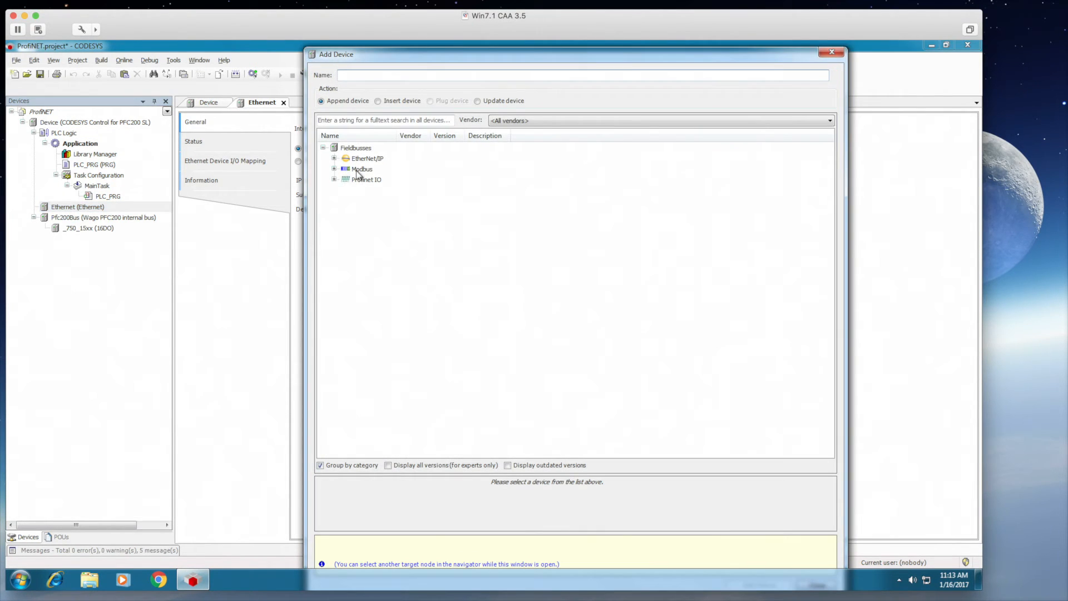
pyautogui.click(334, 180)
pyautogui.click(345, 200)
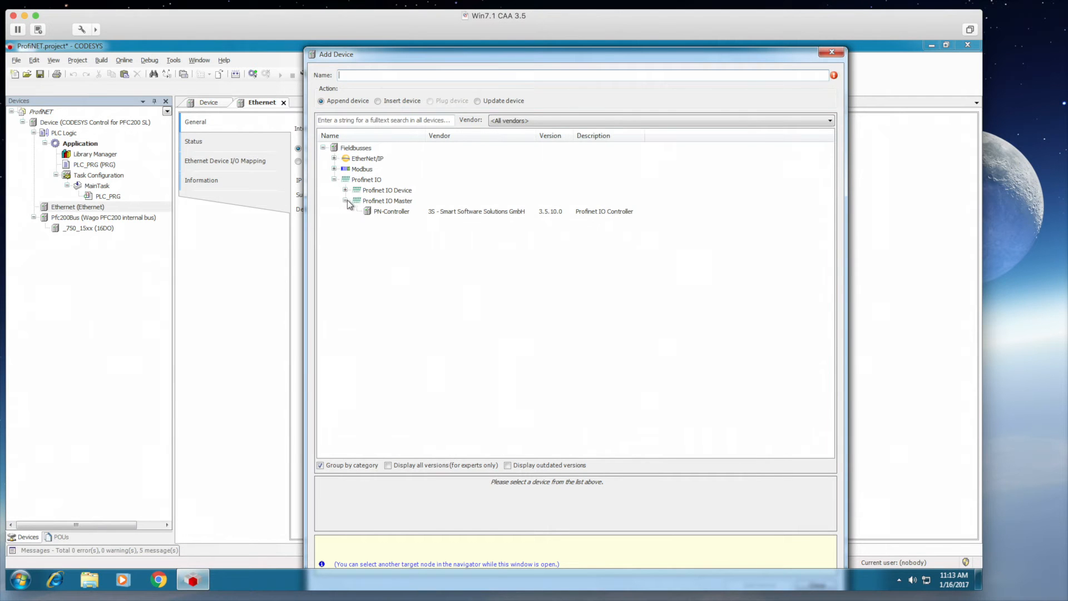
pyautogui.doubleClick(378, 212)
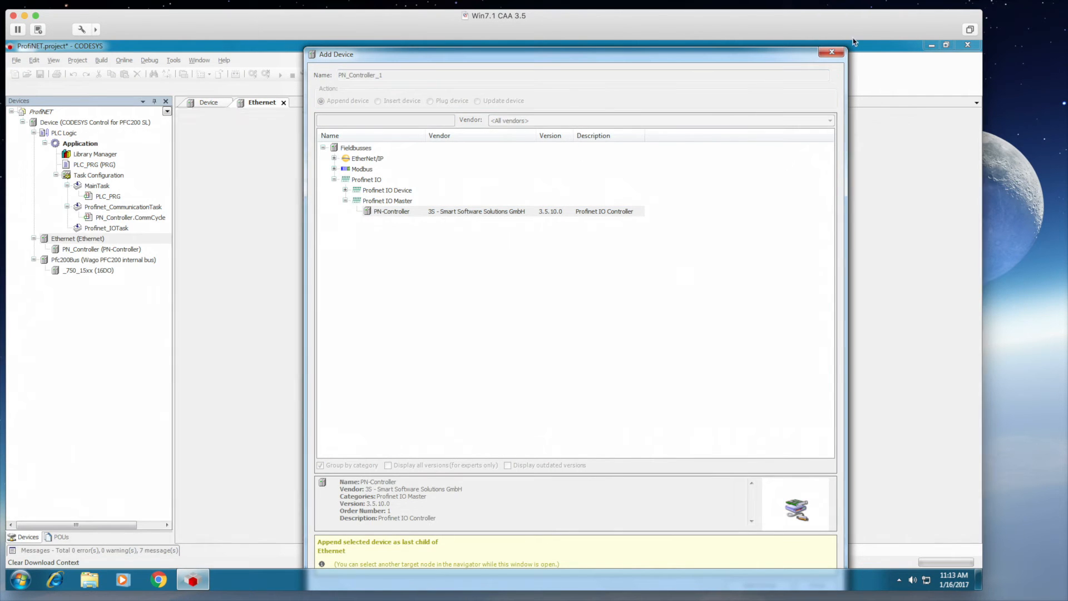
pyautogui.click(833, 52)
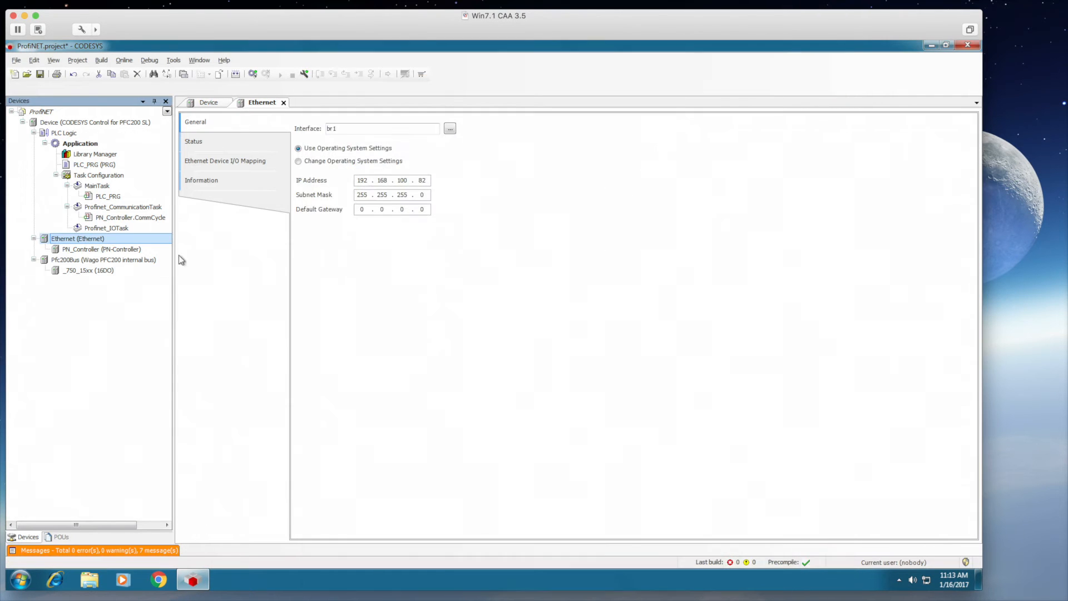
pyautogui.doubleClick(78, 249)
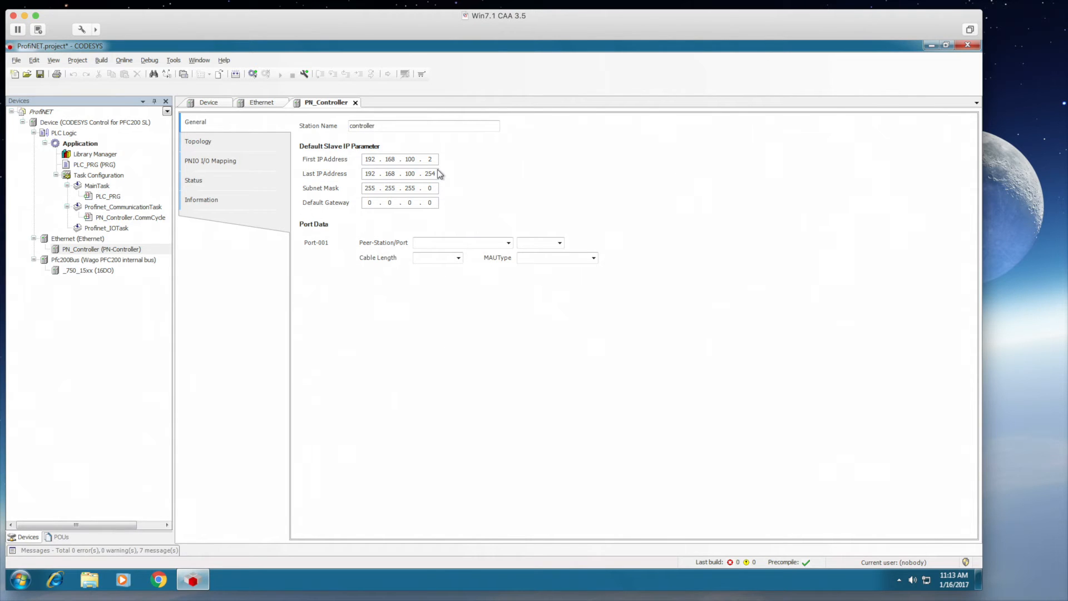
# - Try scanning the PN_Controller topology and dismiss the InvalidInterface error
pyautogui.click(221, 149)
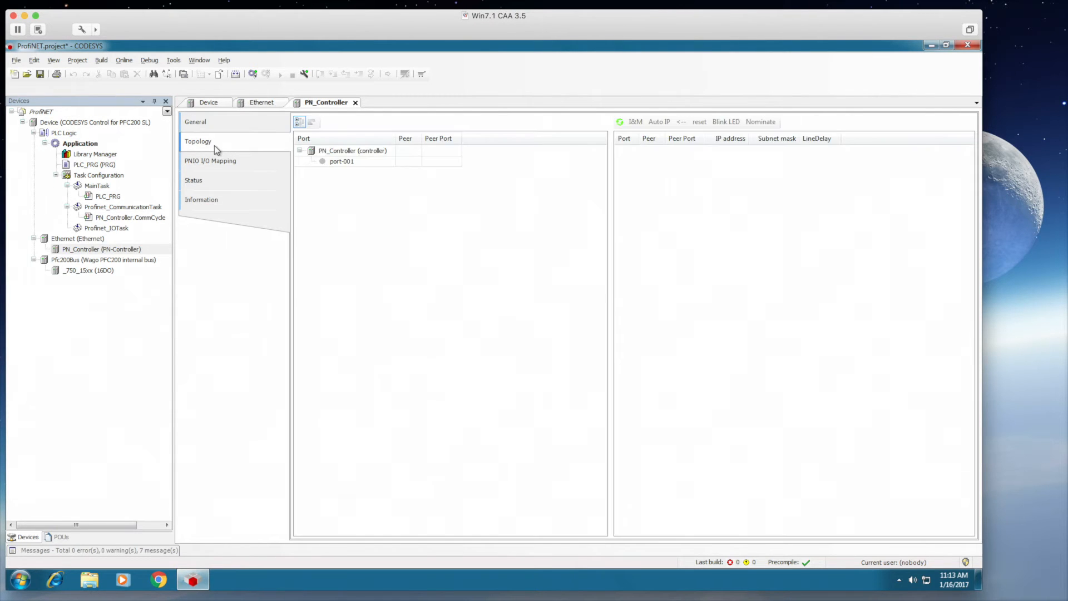
pyautogui.click(617, 121)
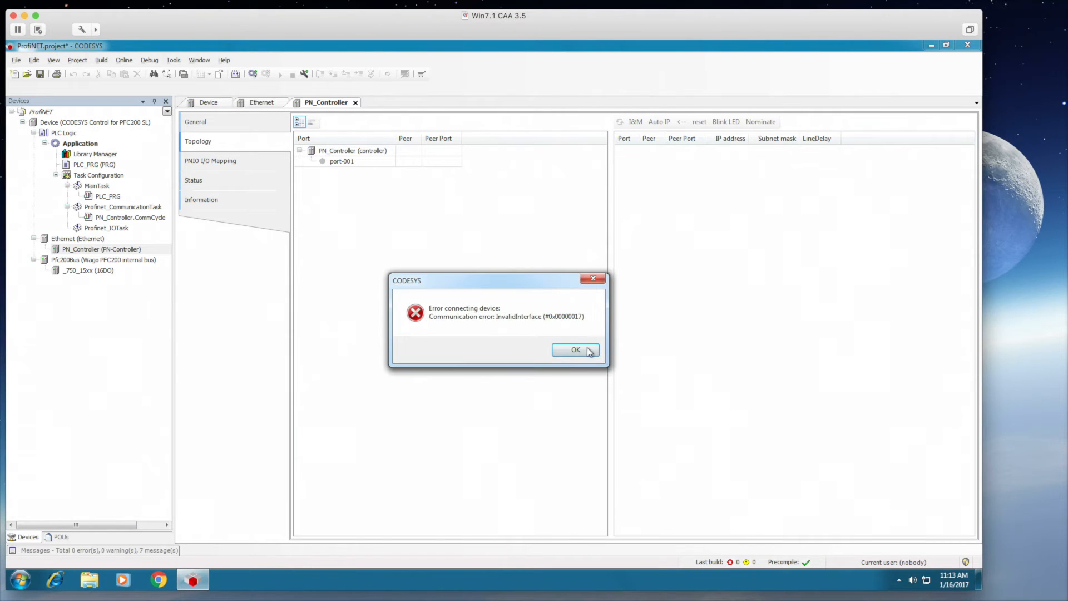
pyautogui.click(574, 349)
# - Log in, download the application to the PFC200 and start it running
pyautogui.click(253, 73)
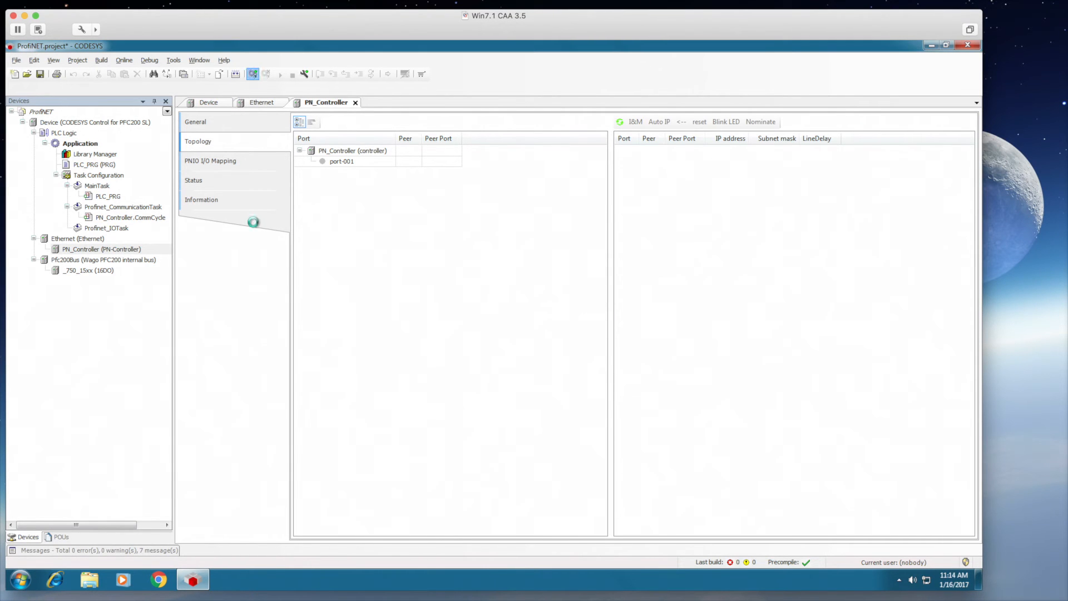
pyautogui.click(475, 333)
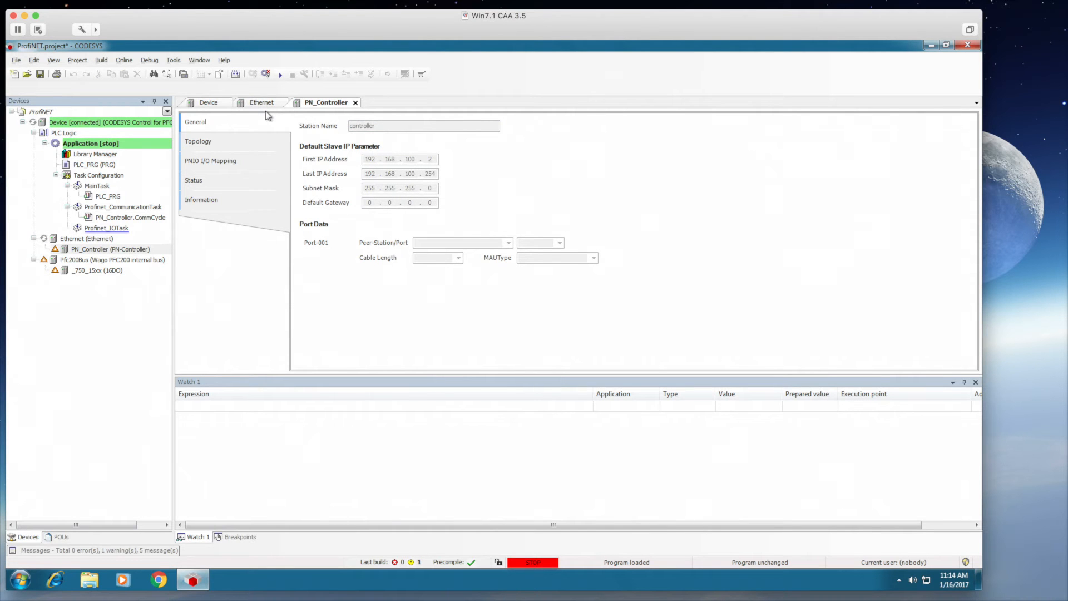
pyautogui.click(281, 75)
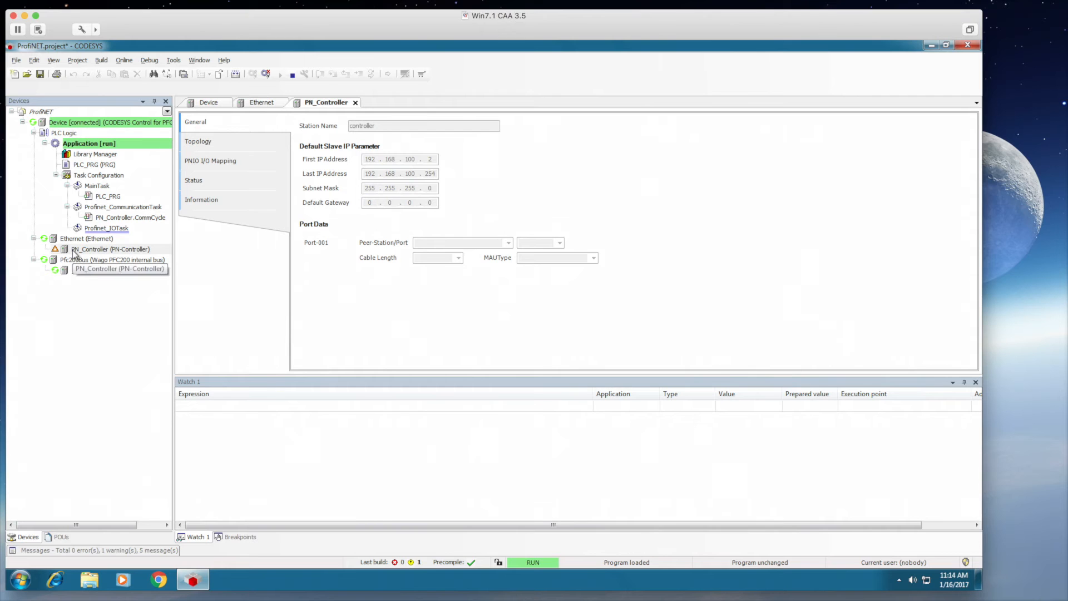
# - Nominate station wagox750x375 with IP 192.168.100.75 and mask 255.255.255.0, then rescan the topology
pyautogui.click(198, 142)
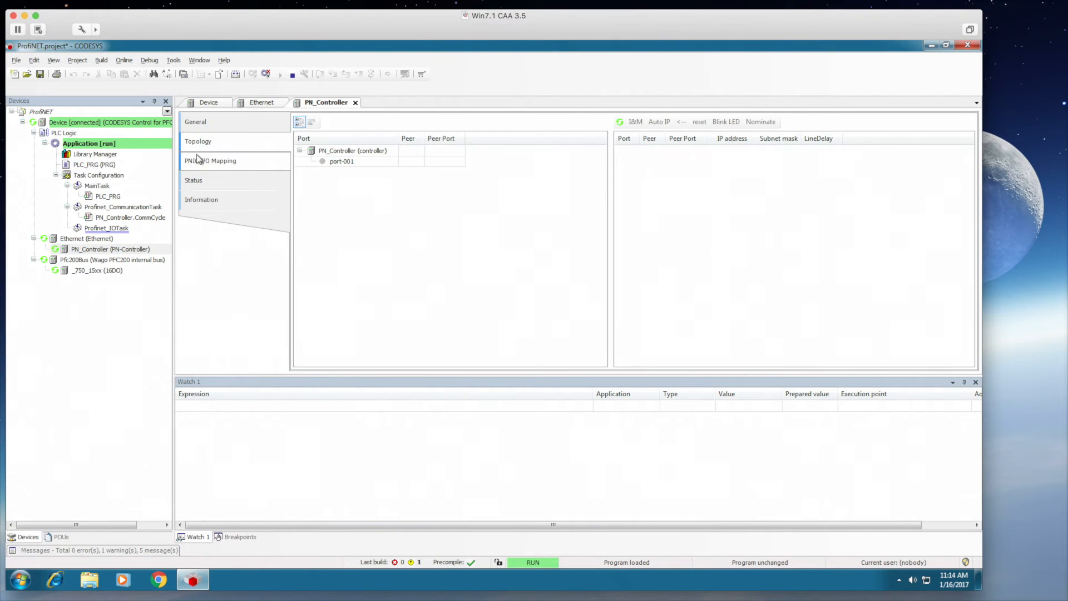
pyautogui.click(620, 122)
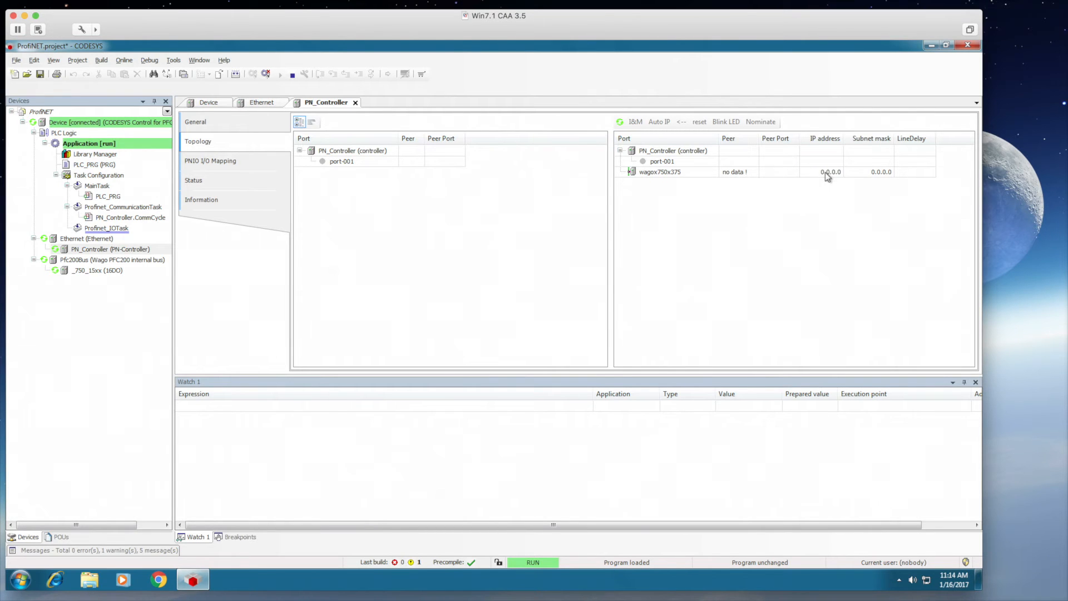
pyautogui.doubleClick(825, 172)
pyautogui.write('192 . 168 . 100 . 75')
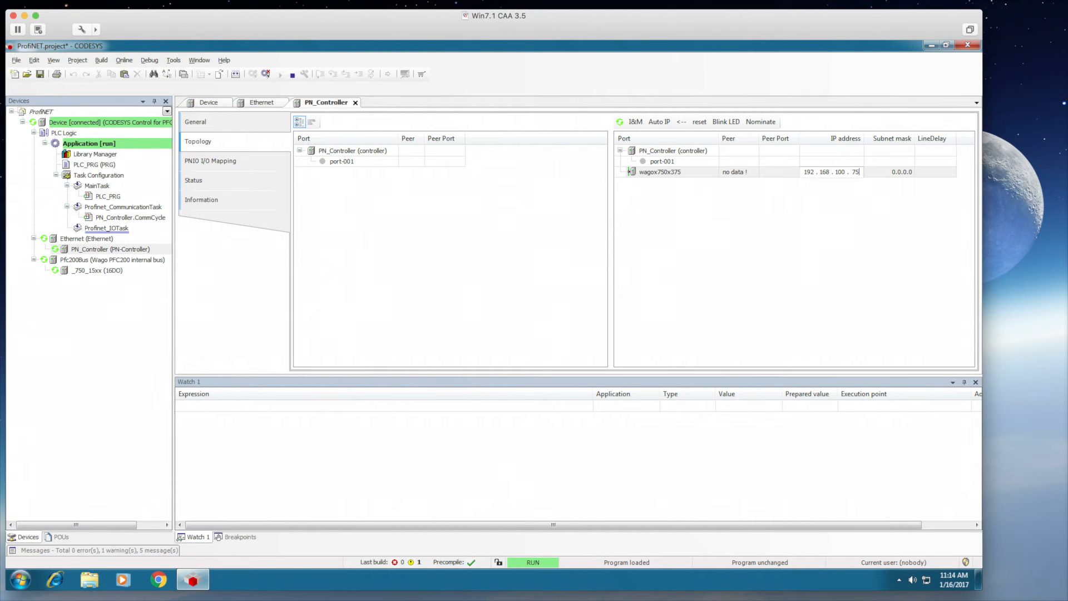
pyautogui.doubleClick(902, 171)
pyautogui.write('2552')
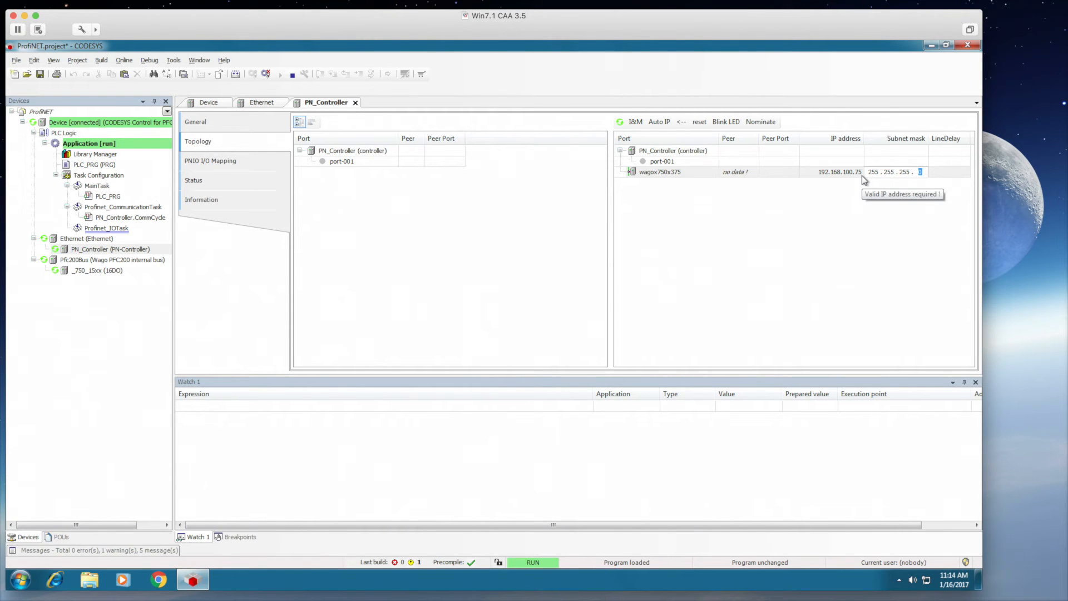
pyautogui.press('Return')
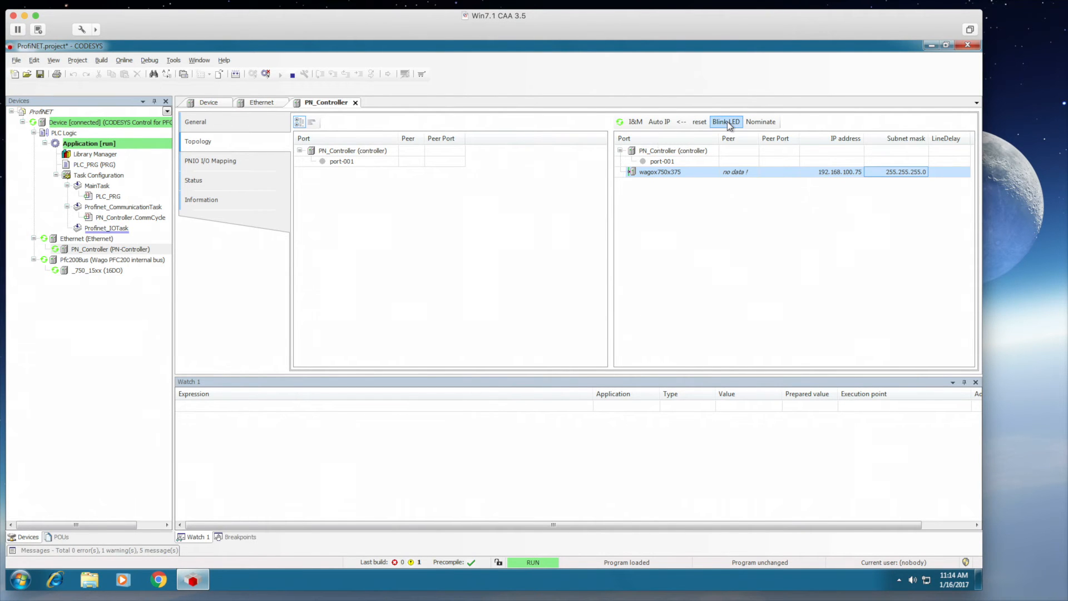
pyautogui.click(755, 121)
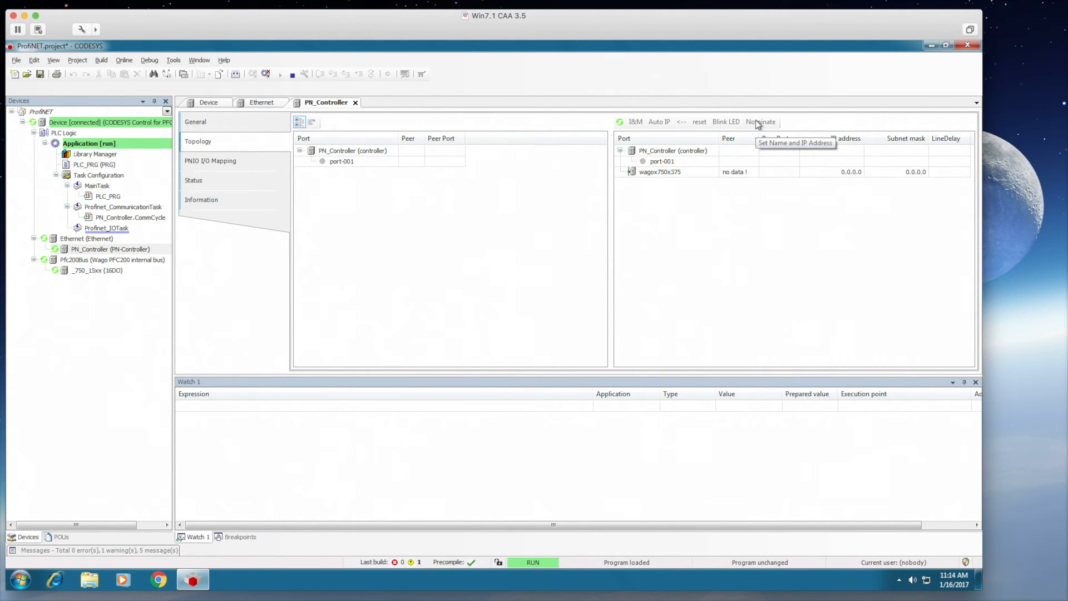
pyautogui.click(619, 121)
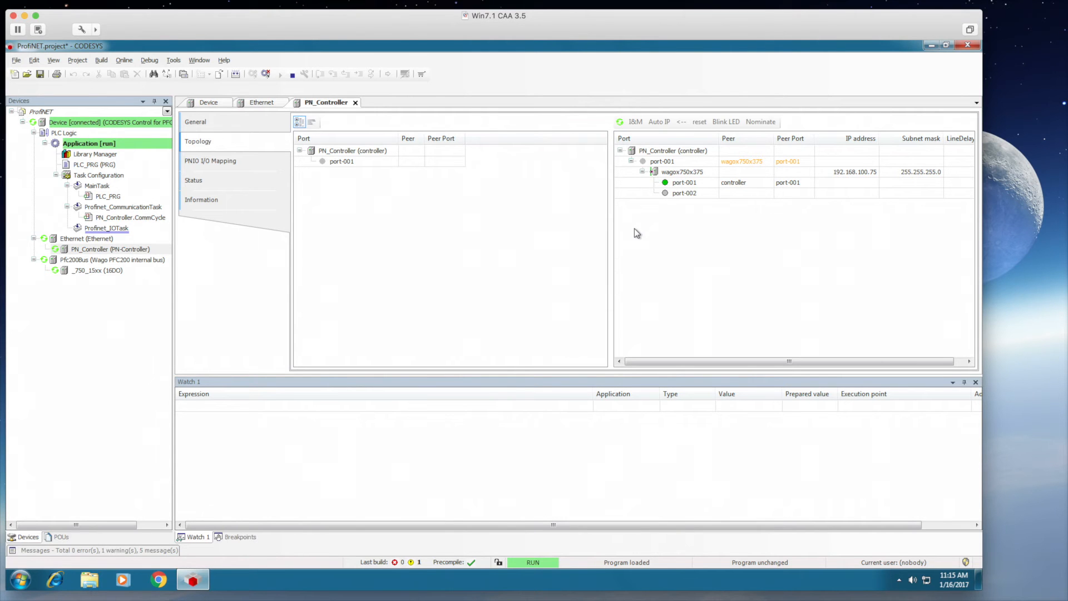
# - Scan PN_Controller for devices, copy them all into the project, log out, and open wagox750x375
pyautogui.rightClick(82, 249)
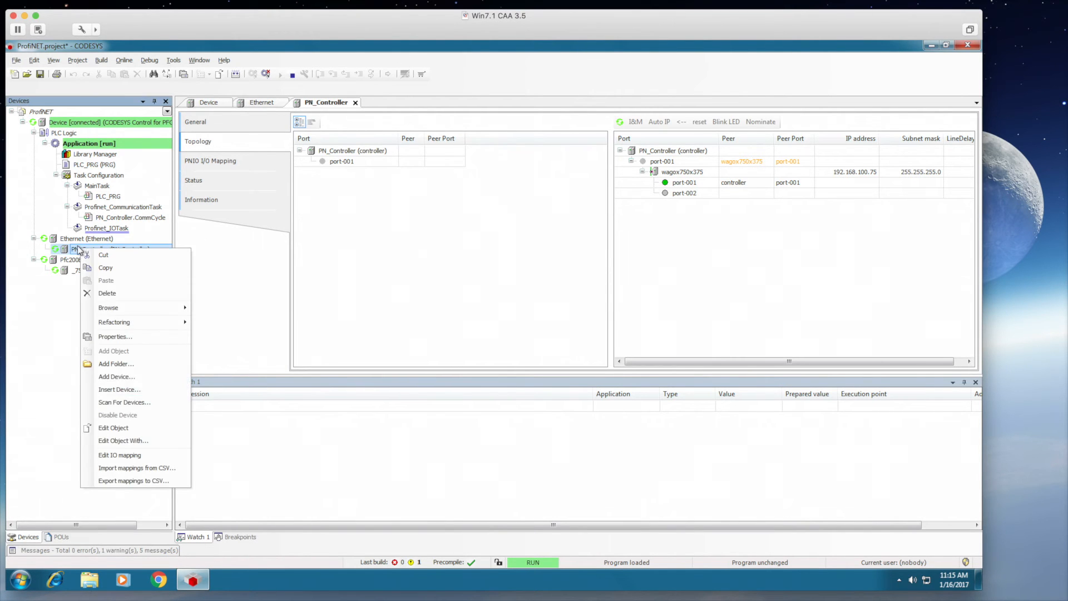
pyautogui.click(111, 402)
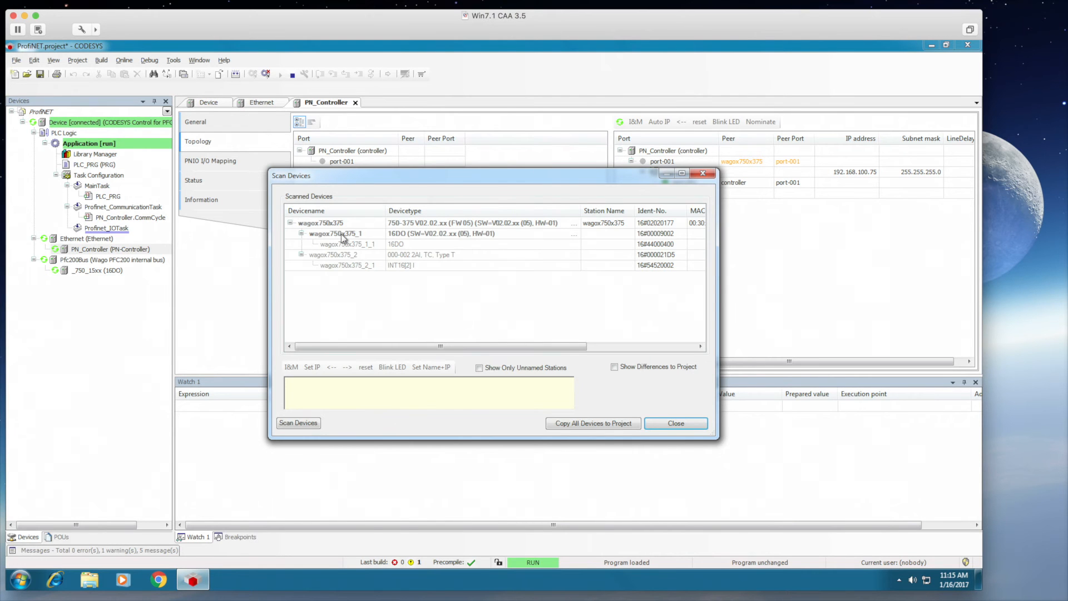
pyautogui.click(581, 423)
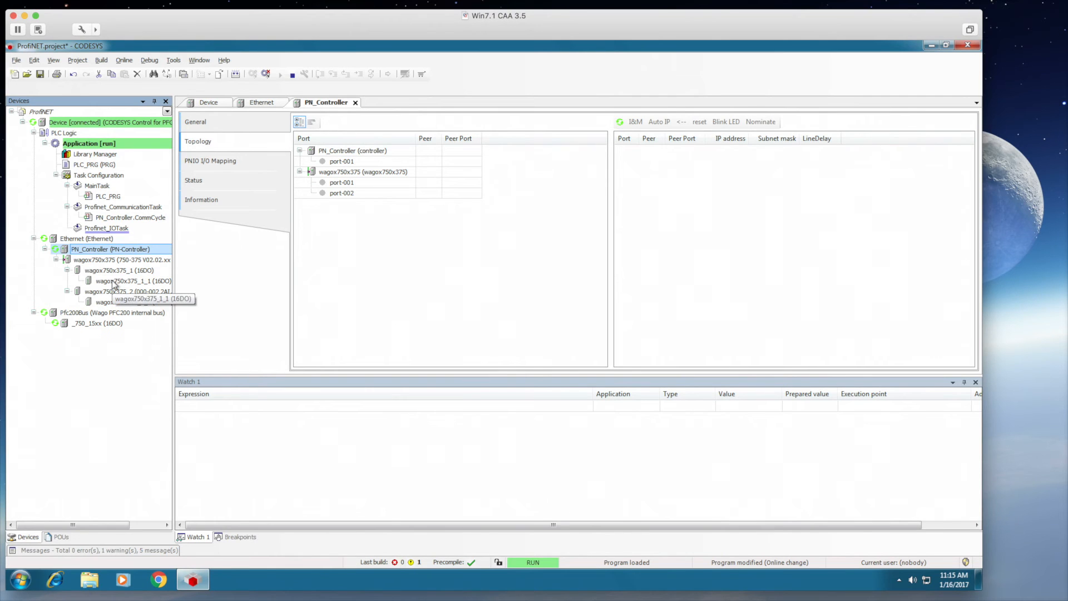
pyautogui.click(266, 74)
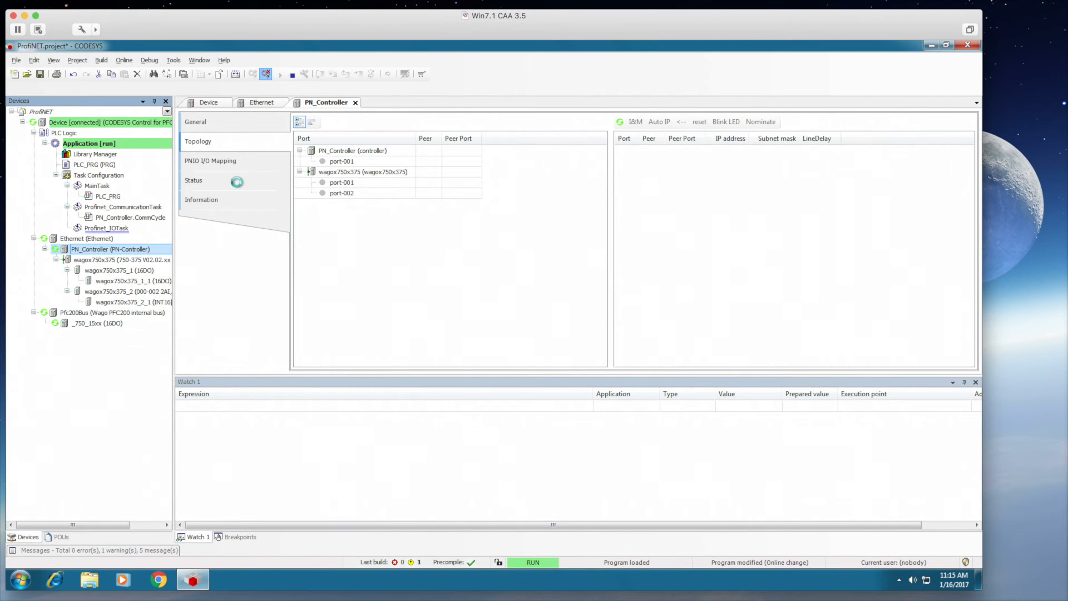
pyautogui.doubleClick(110, 259)
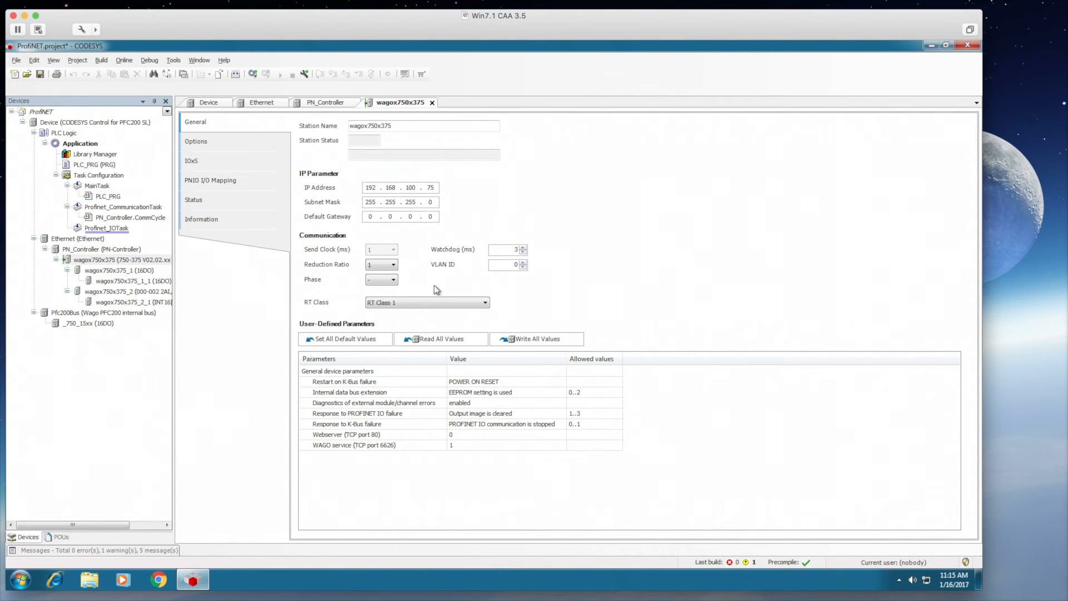
# - Set the station's reduction ratio to 32 and bring up the 16DO module's parameters
pyautogui.click(382, 266)
pyautogui.click(380, 312)
pyautogui.click(388, 269)
pyautogui.click(377, 312)
pyautogui.doubleClick(120, 283)
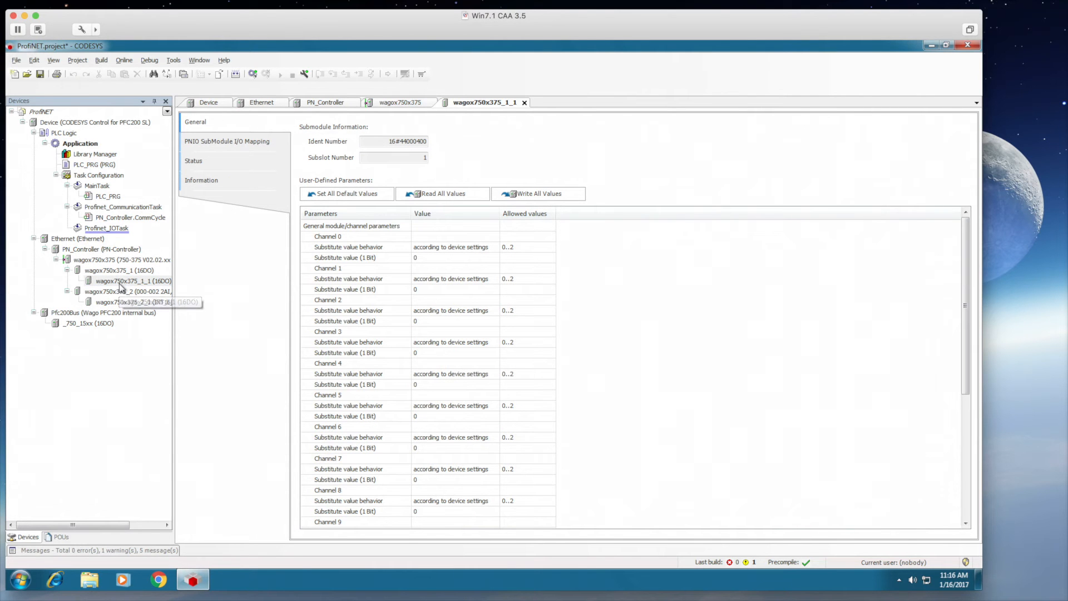
pyautogui.doubleClick(101, 303)
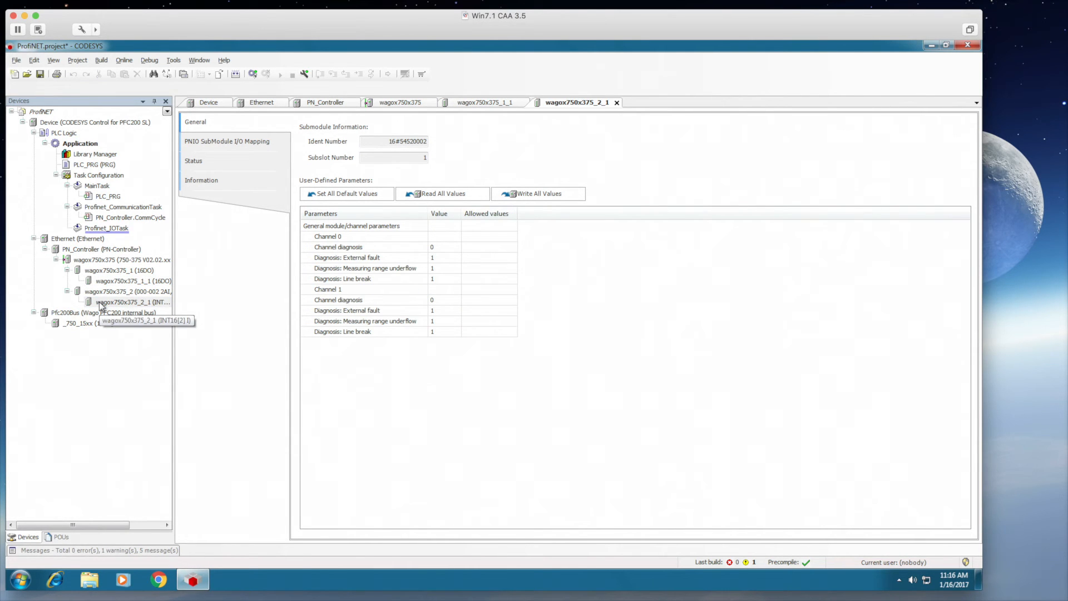
pyautogui.doubleClick(119, 281)
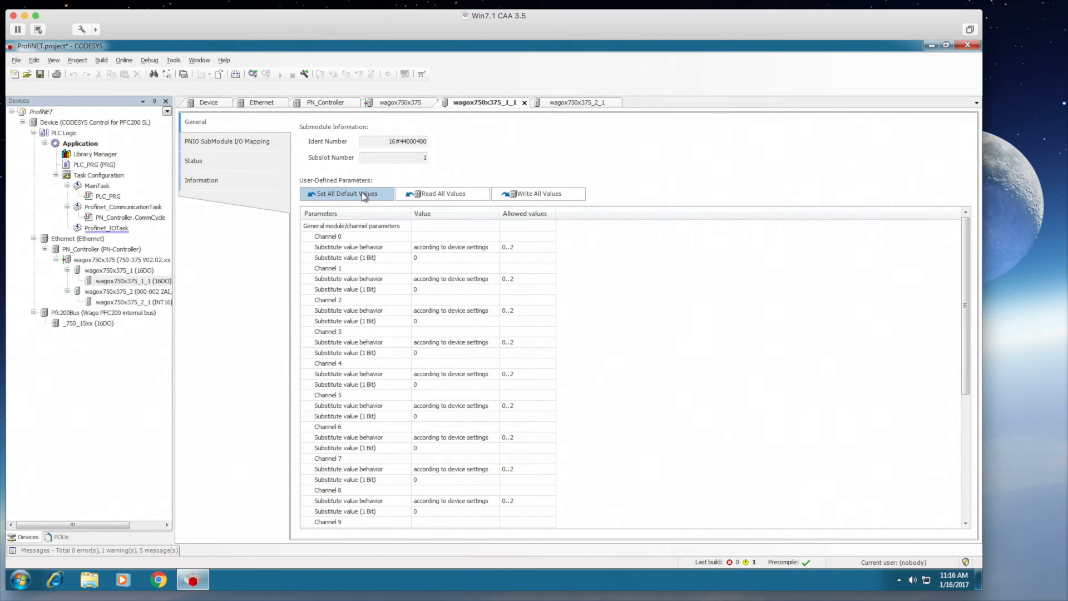
# - Map the 16DO module's Digital Outputs to a new variable named myProfiOuts
pyautogui.click(233, 141)
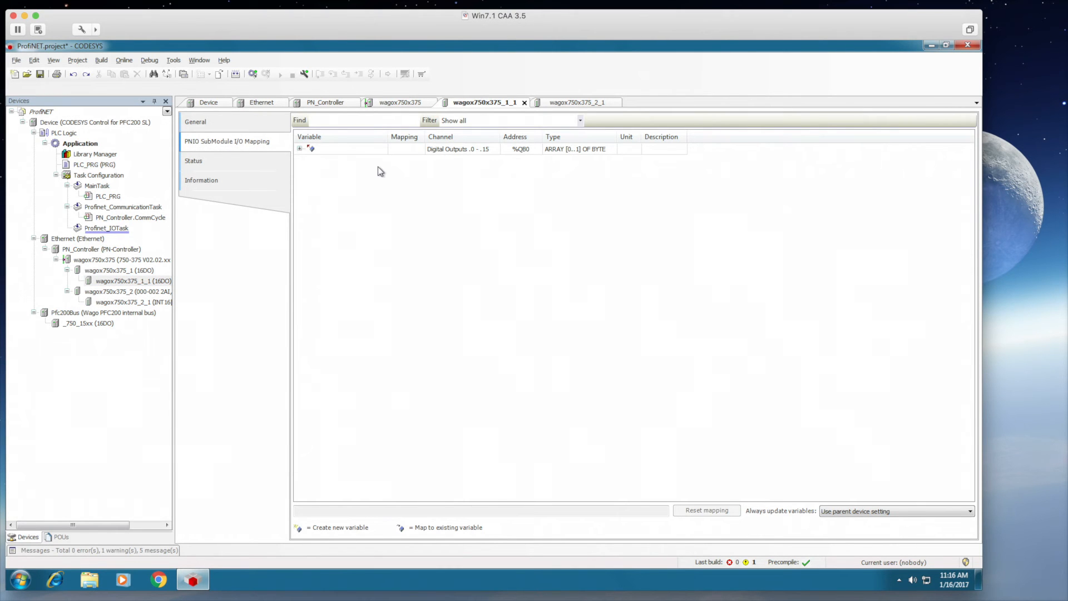
pyautogui.click(299, 149)
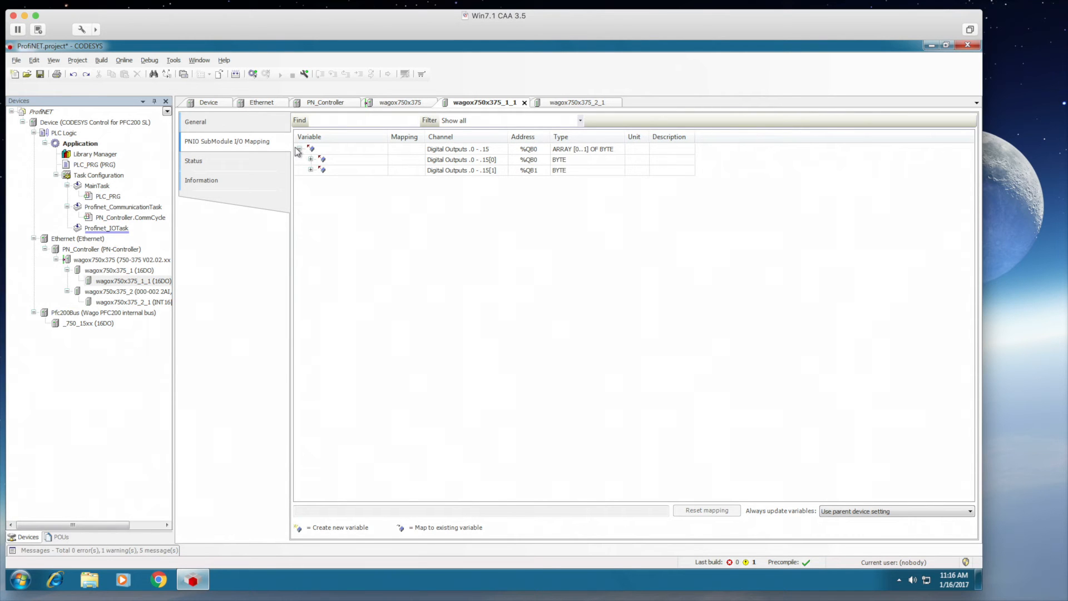
pyautogui.doubleClick(361, 160)
pyautogui.click(360, 149)
pyautogui.click(341, 149)
pyautogui.write('myProf')
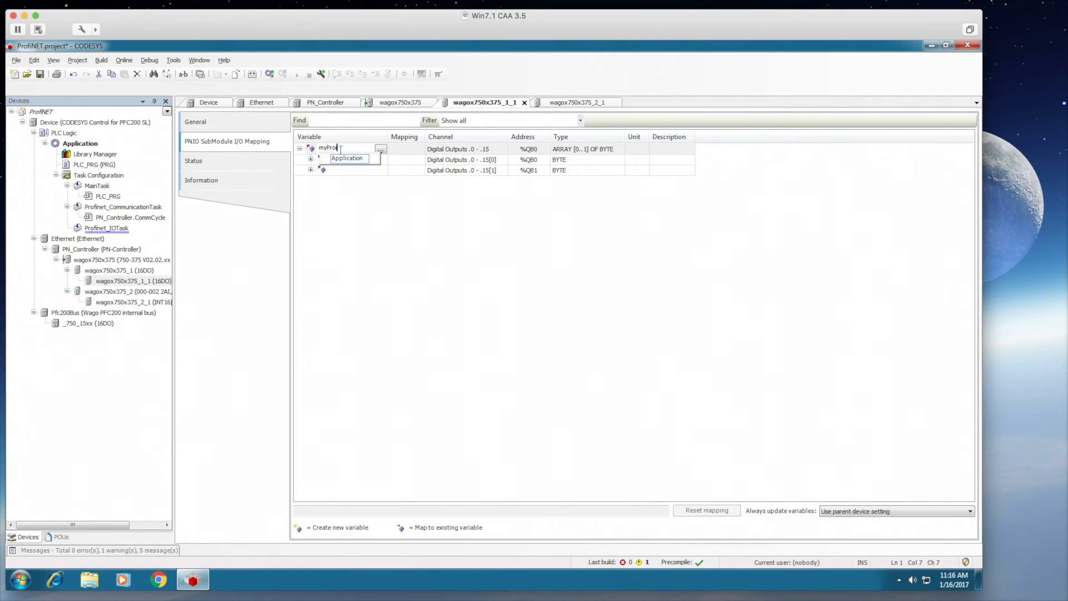
pyautogui.write('iOuts')
pyautogui.press('Return')
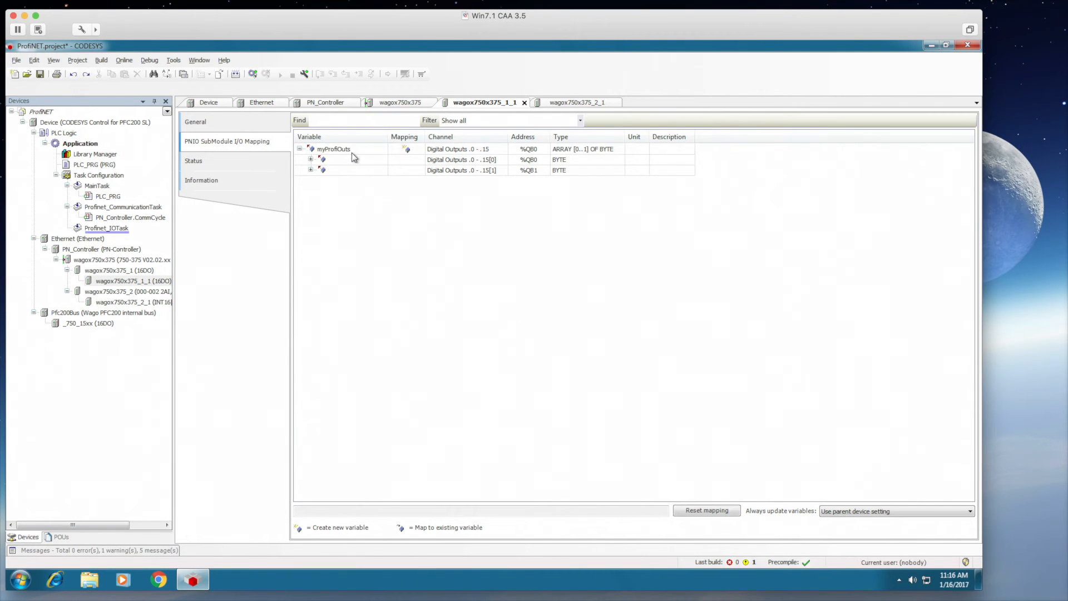
# - Map Analog Input Channel 0 of wagox750x375_2_1 to a new variable named myProfiTC
pyautogui.doubleClick(128, 302)
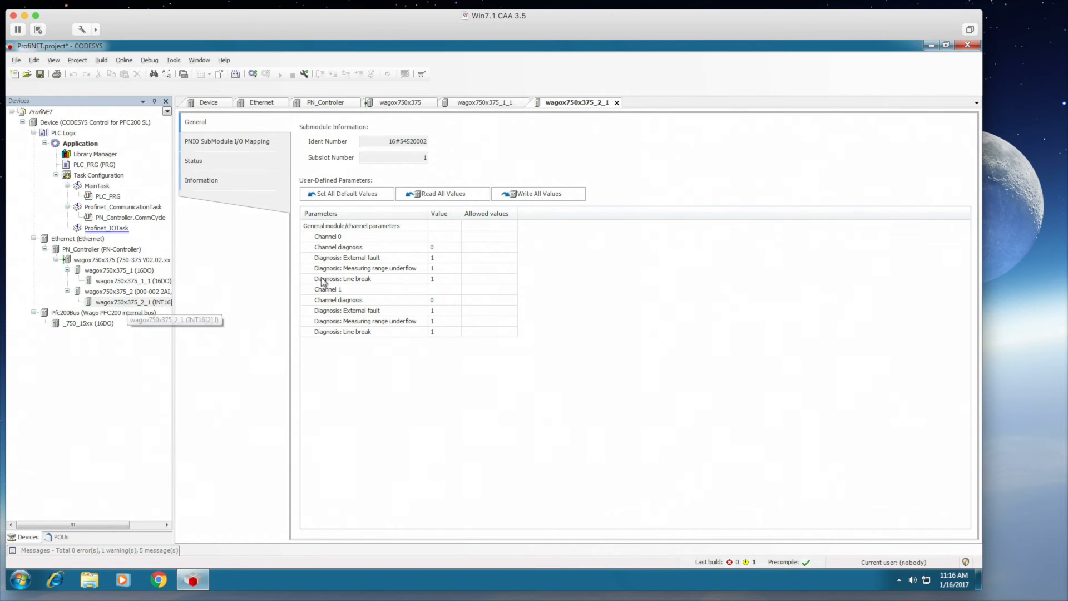
pyautogui.click(207, 143)
pyautogui.click(300, 149)
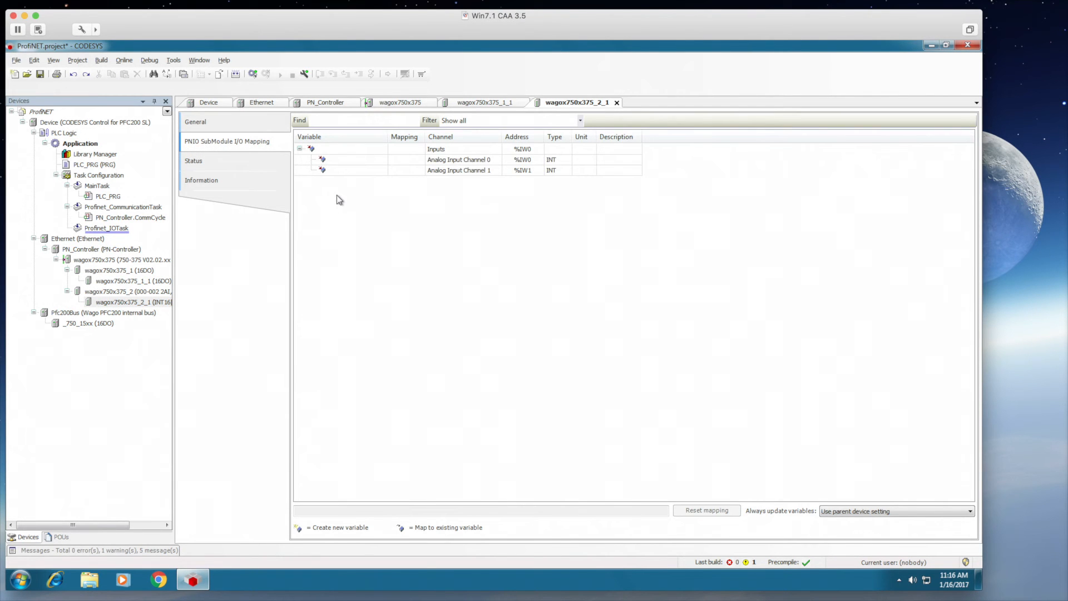
pyautogui.doubleClick(353, 160)
pyautogui.write('myPro')
pyautogui.write('fiTemp')
pyautogui.press('BackSpace')
pyautogui.press('BackSpace')
pyautogui.write('C')
pyautogui.press('Return')
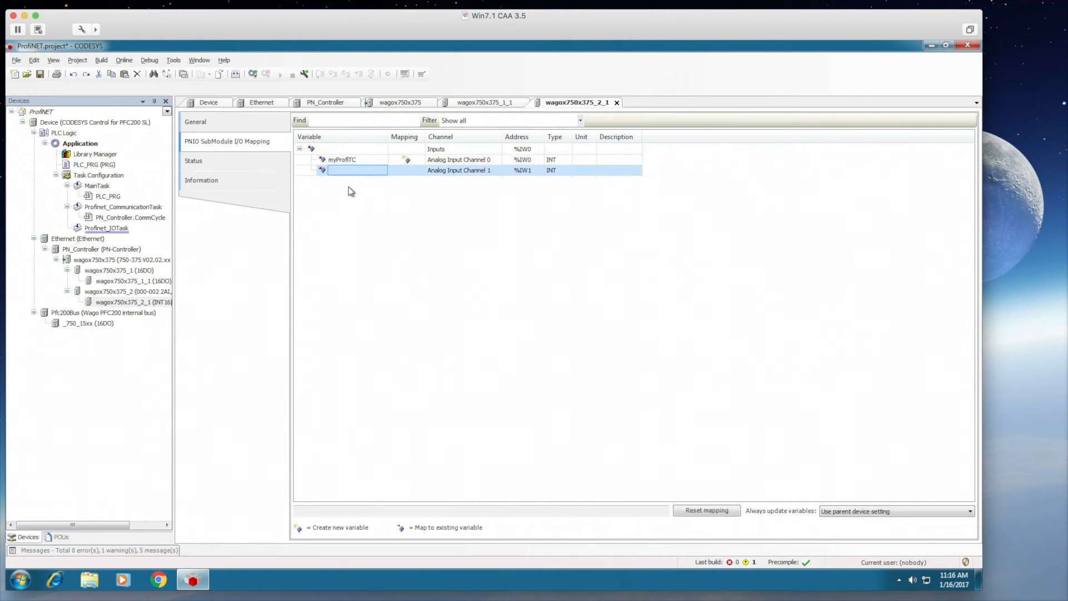
pyautogui.doubleClick(95, 165)
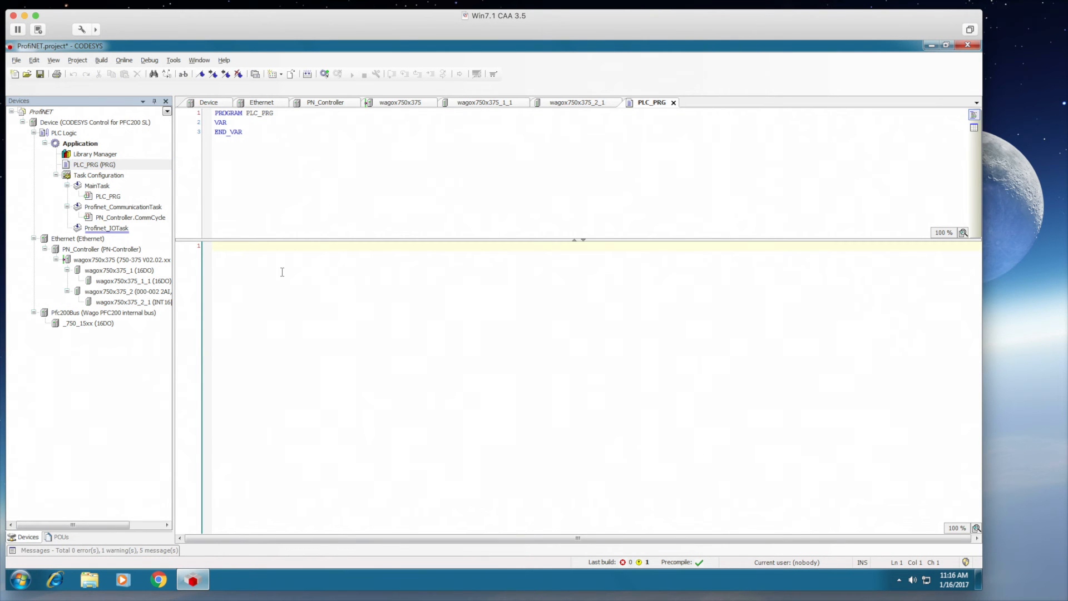
# - Write a FOR loop (i = 0 to 1) incrementing myProfiOuts[i], auto-declaring i as INT
pyautogui.write('For ')
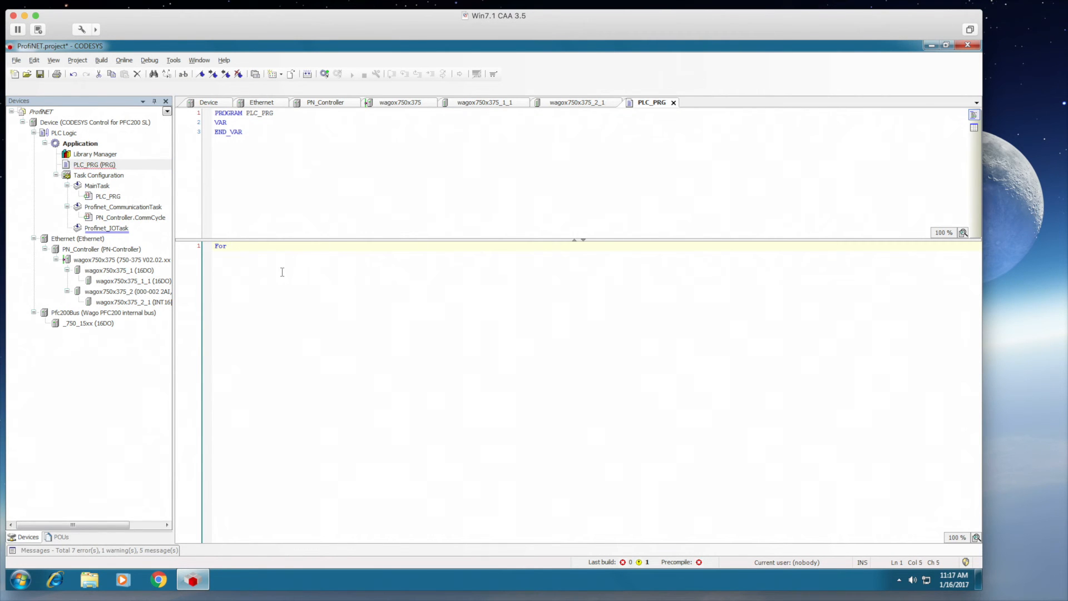
pyautogui.write('i = 0 To 1 Do')
pyautogui.press('Return')
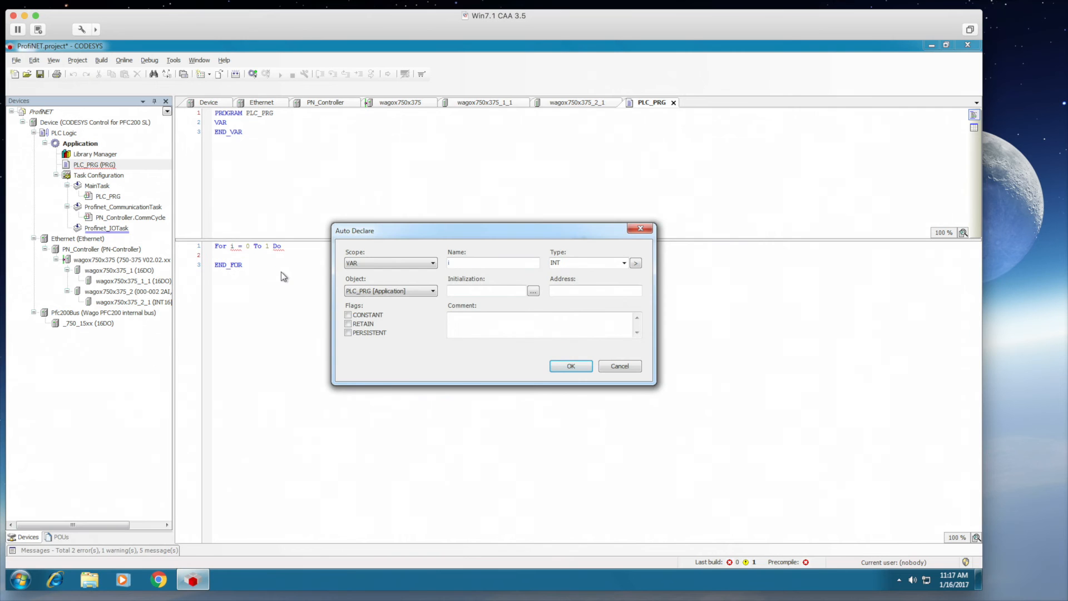
pyautogui.press('Return')
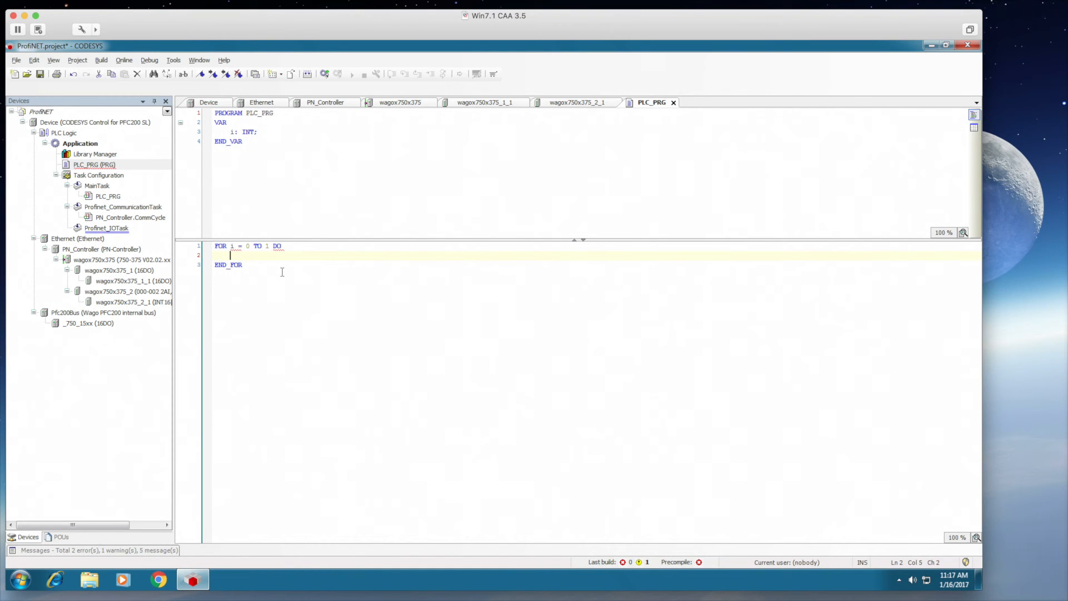
pyautogui.write('myProfiOuts[i] := myProfiOuts[i] +1')
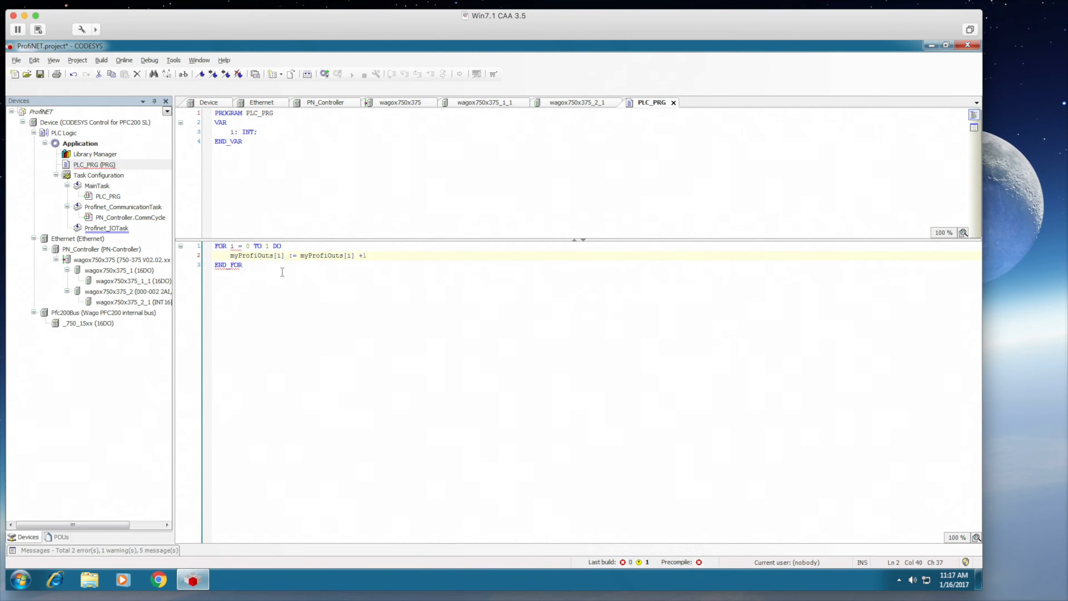
pyautogui.click(275, 256)
pyautogui.click(274, 262)
pyautogui.press('Return')
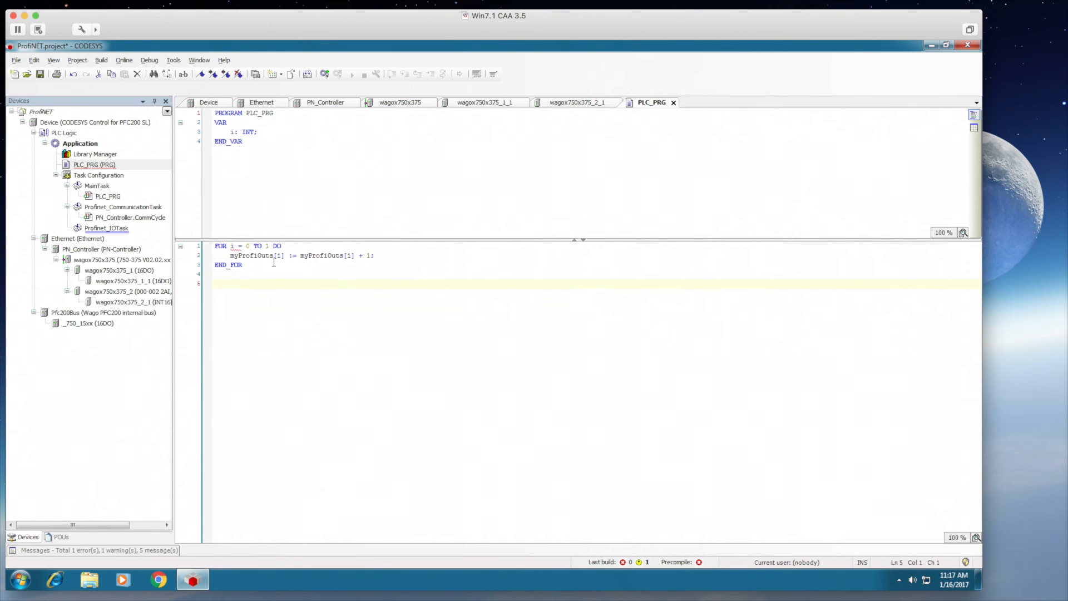
# - Add myLocalTemp := WORD_TO_REAL(myProfiTC) / 10, declared as REAL, then log in to the PLC
pyautogui.click(237, 245)
pyautogui.write(':')
pyautogui.write('LocalTemp :=')
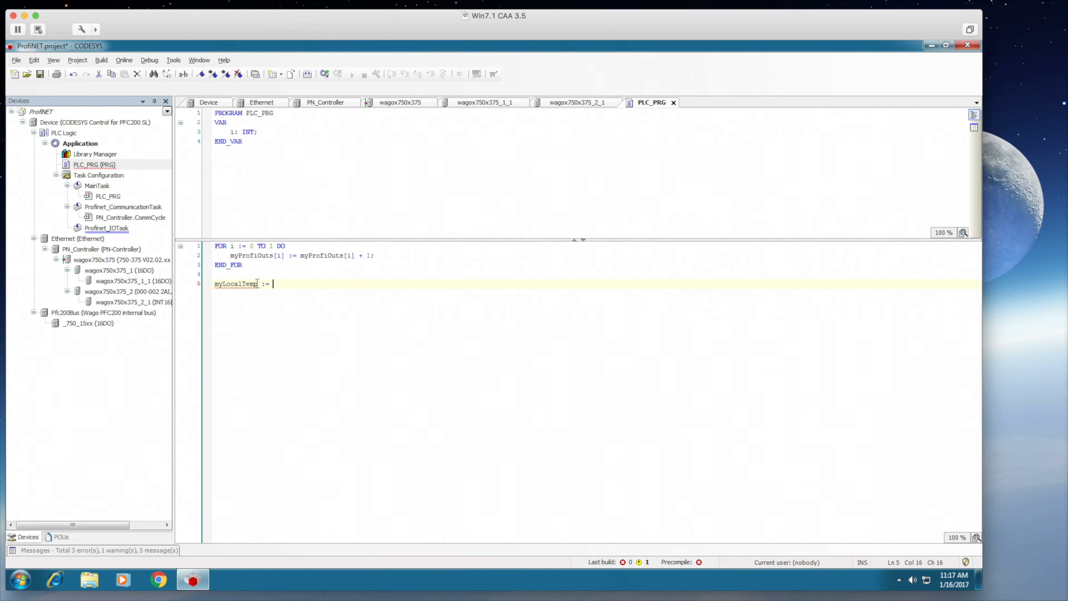
pyautogui.press('BackSpace')
pyautogui.press('BackSpace')
pyautogui.press('BackSpace')
pyautogui.press('BackSpace')
pyautogui.press('BackSpace')
pyautogui.write('RD_TO_REAL(myProfiTC) / 10;')
pyautogui.press('Return')
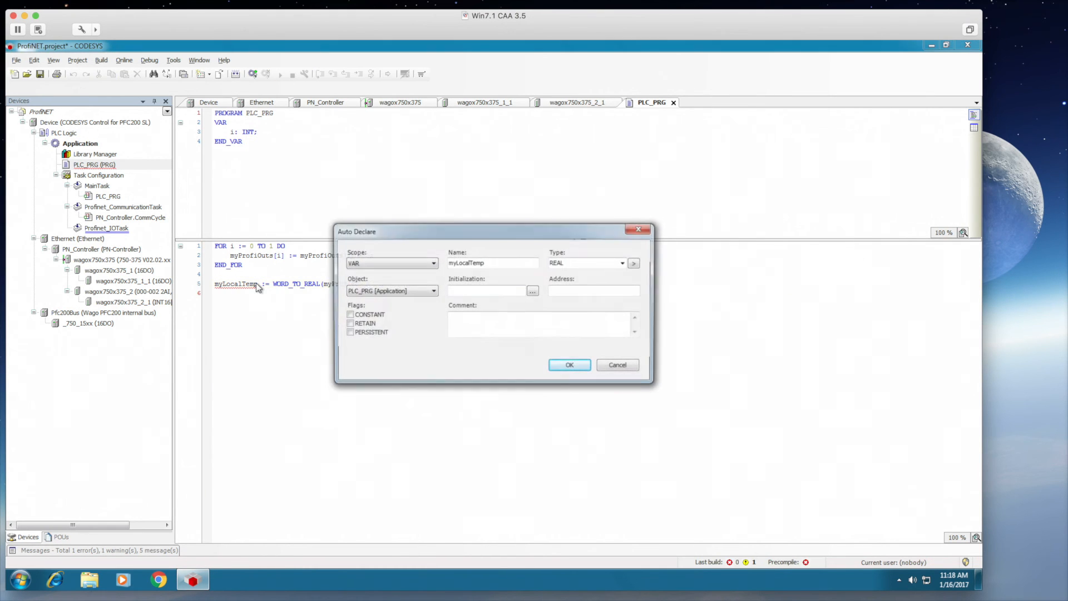
pyautogui.press('Return')
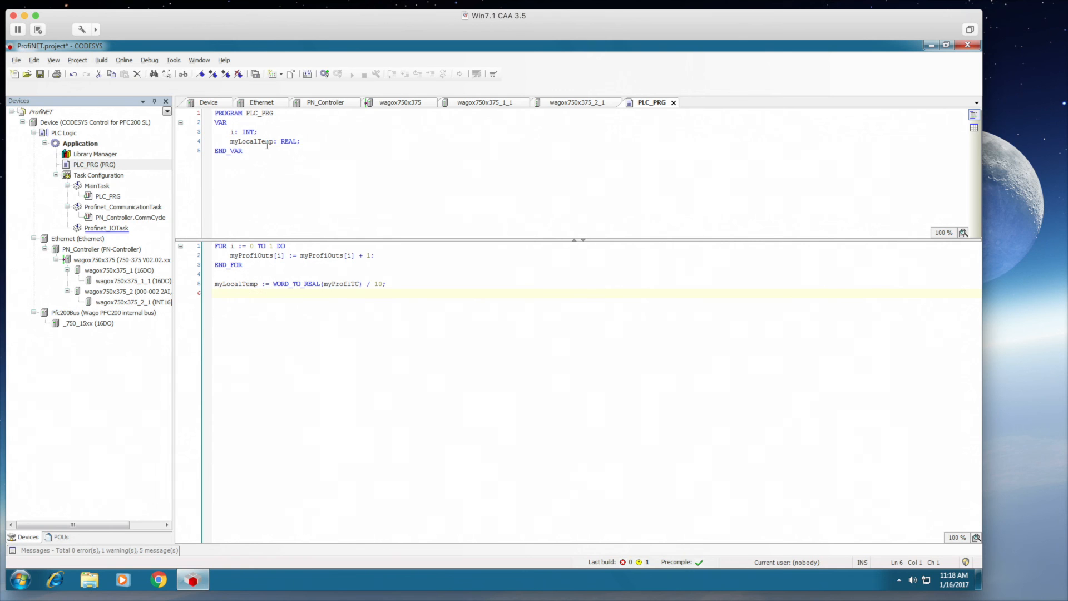
pyautogui.click(324, 73)
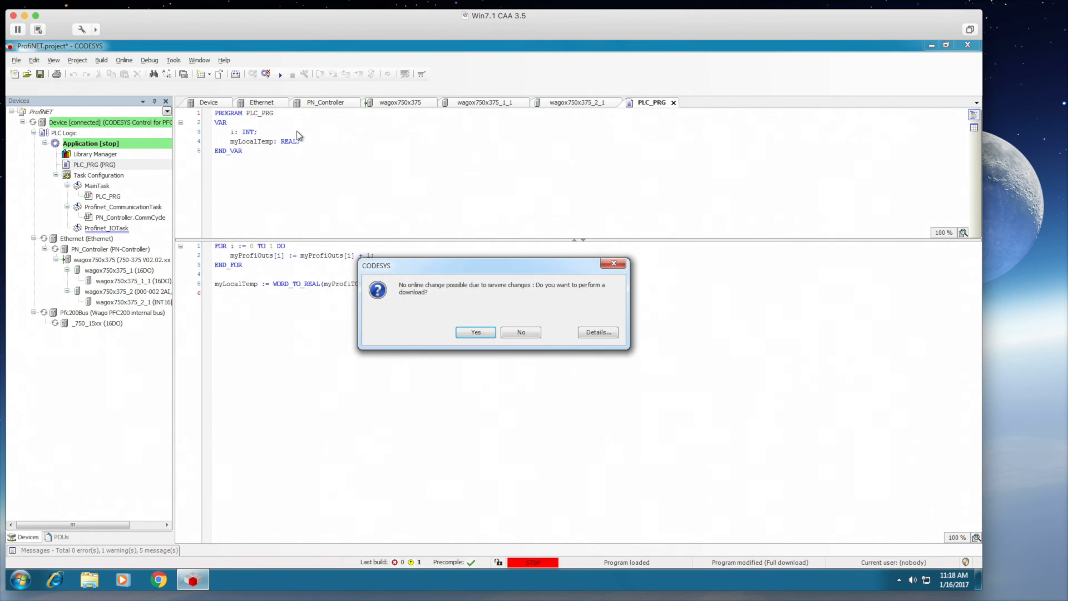
# - Download the changed program to the PLC and start the application
pyautogui.click(481, 331)
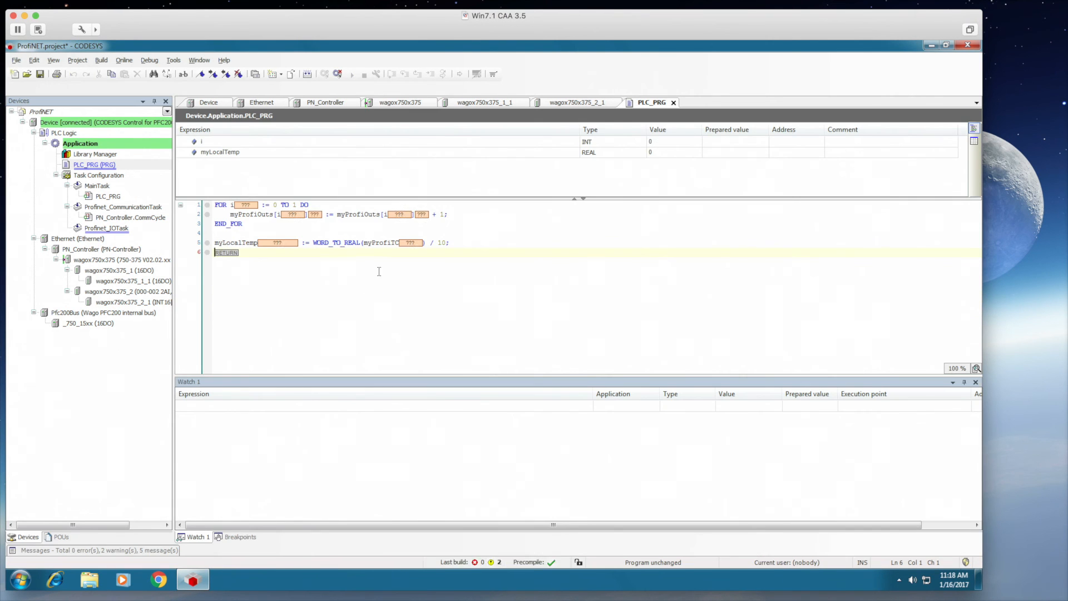
pyautogui.click(352, 74)
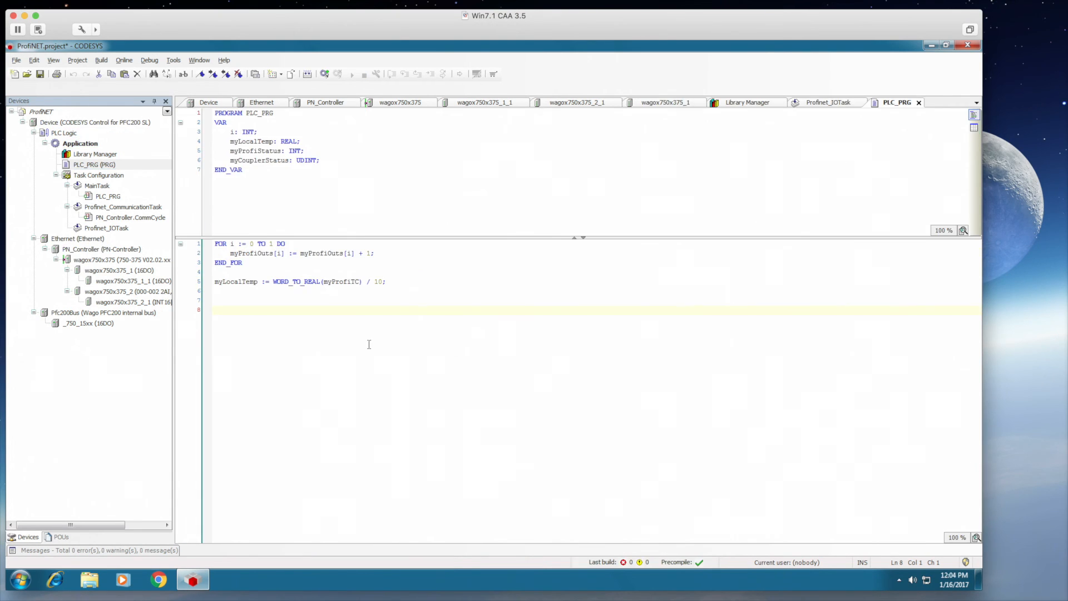
# - Set the coupler's Restart on K-Bus failure to AUTORESET, keeping substitute values on PROFINET IO failure
pyautogui.doubleClick(109, 260)
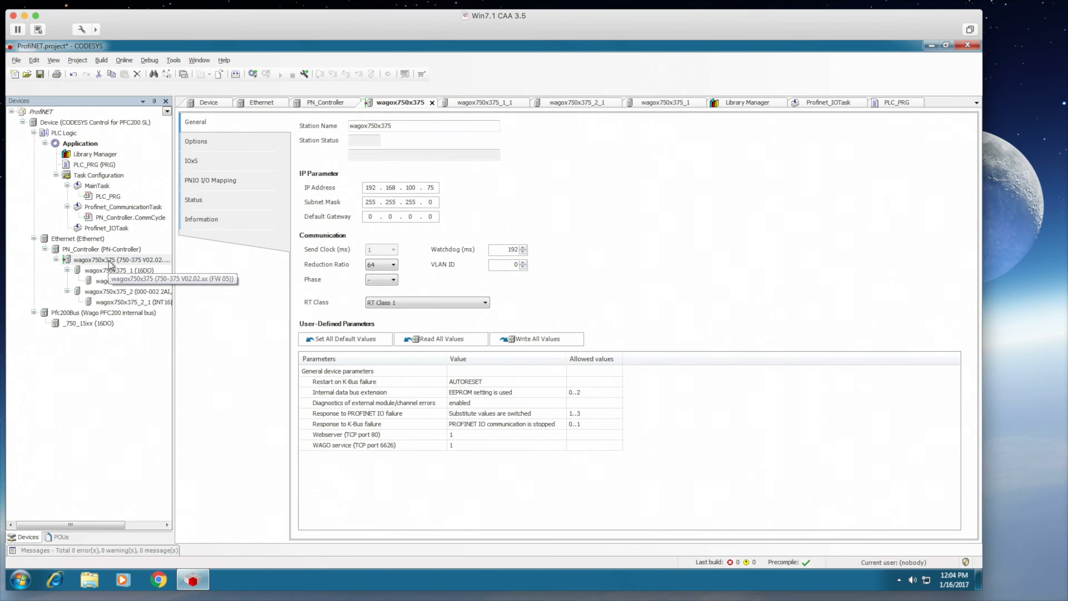
pyautogui.click(477, 381)
pyautogui.click(477, 383)
pyautogui.click(477, 401)
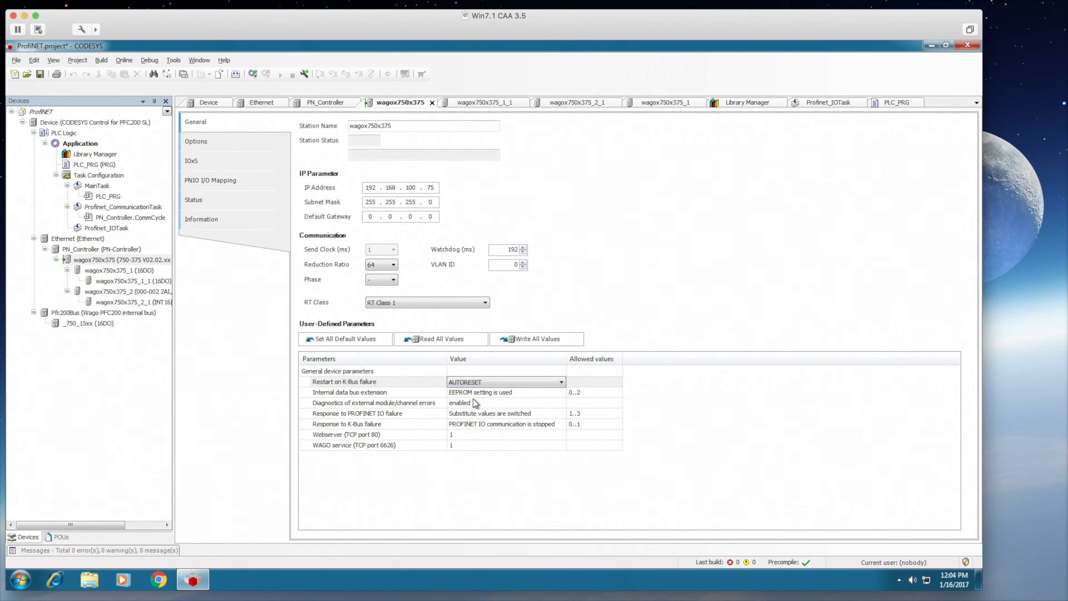
pyautogui.click(477, 392)
pyautogui.click(477, 392)
pyautogui.click(477, 415)
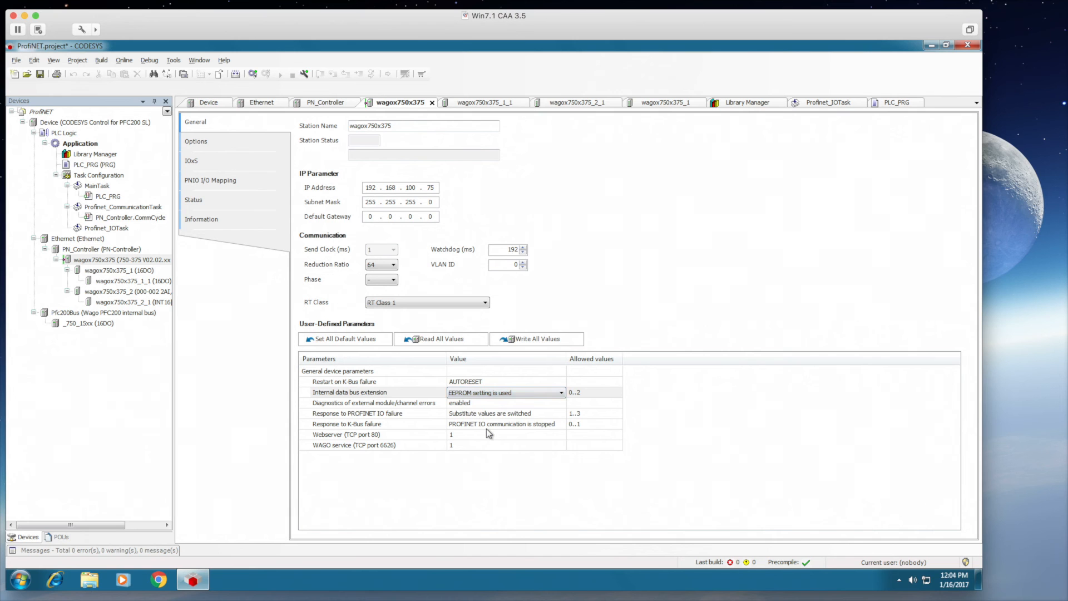
pyautogui.click(490, 414)
pyautogui.click(489, 414)
pyautogui.click(492, 434)
pyautogui.click(491, 429)
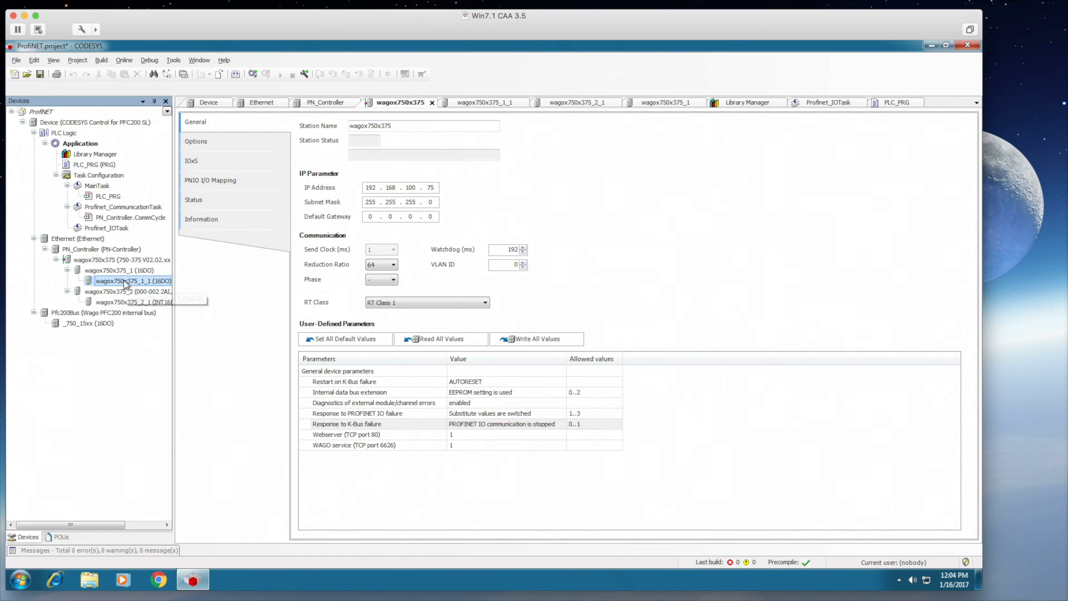
# - Set the 16DO module's Channel 0 and Channel 15 substitute values to 1
pyautogui.doubleClick(123, 281)
pyautogui.moveTo(962, 360); pyautogui.dragTo(962, 236)
pyautogui.click(437, 259)
pyautogui.click(436, 260)
pyautogui.click(423, 275)
pyautogui.click(682, 271)
pyautogui.moveTo(966, 305); pyautogui.dragTo(830, 429)
pyautogui.click(424, 522)
pyautogui.click(421, 536)
pyautogui.click(351, 524)
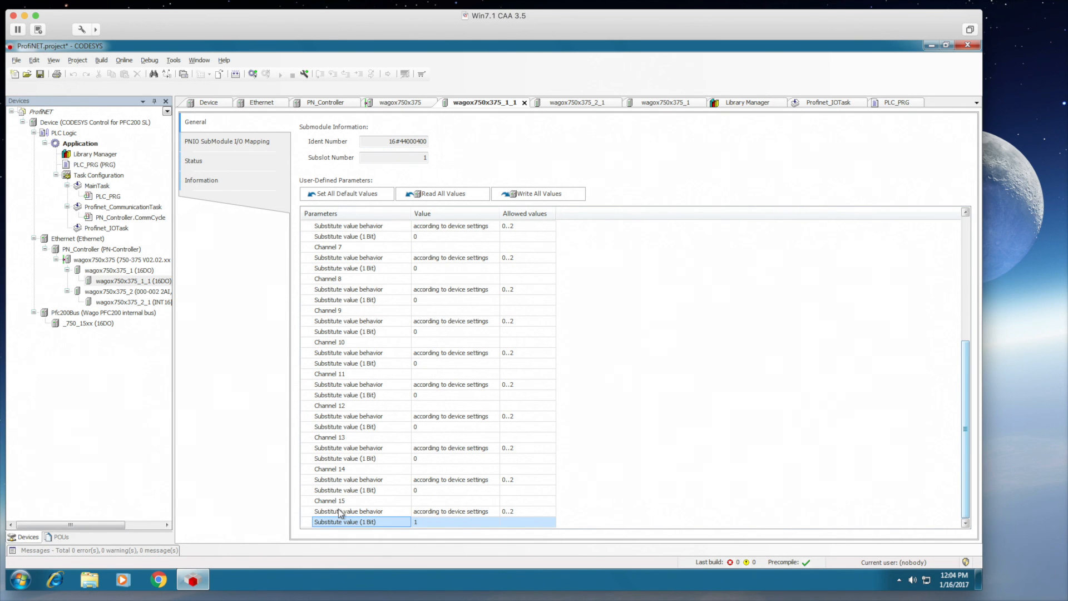
pyautogui.moveTo(968, 460); pyautogui.dragTo(979, 313)
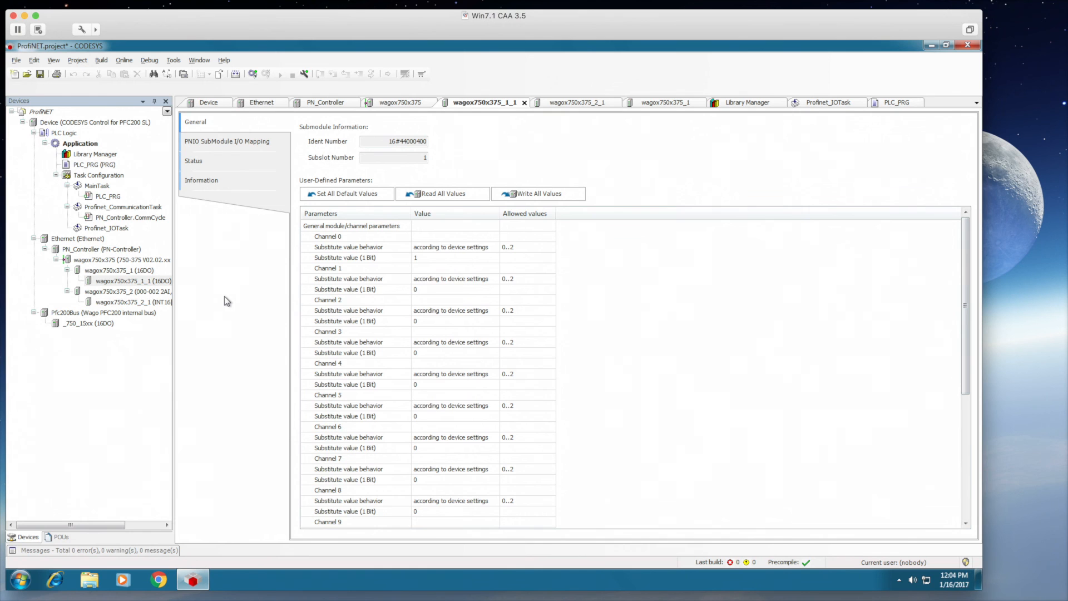
# - Reopen PLC_PRG and log in to the PLC
pyautogui.doubleClick(97, 303)
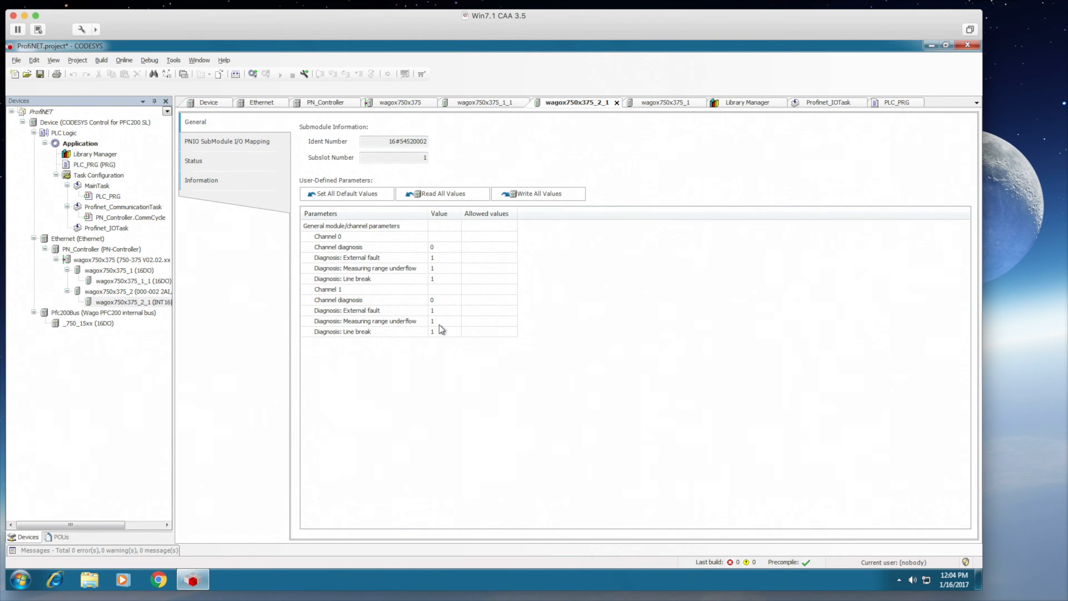
pyautogui.doubleClick(111, 164)
pyautogui.click(253, 74)
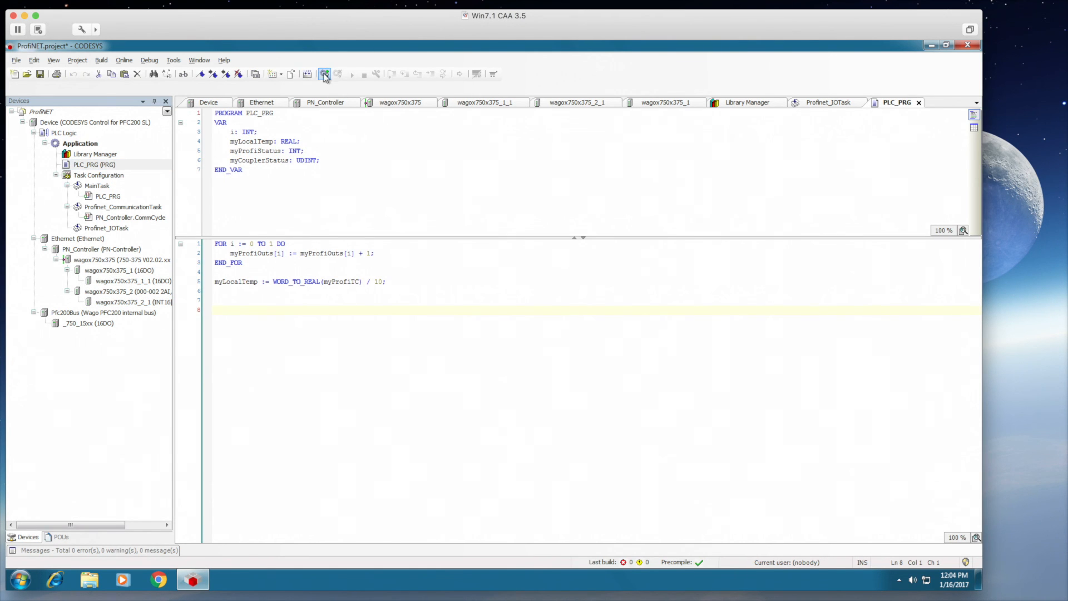
# - Download and start the updated application, then check the PN_Controller device connections
pyautogui.click(474, 332)
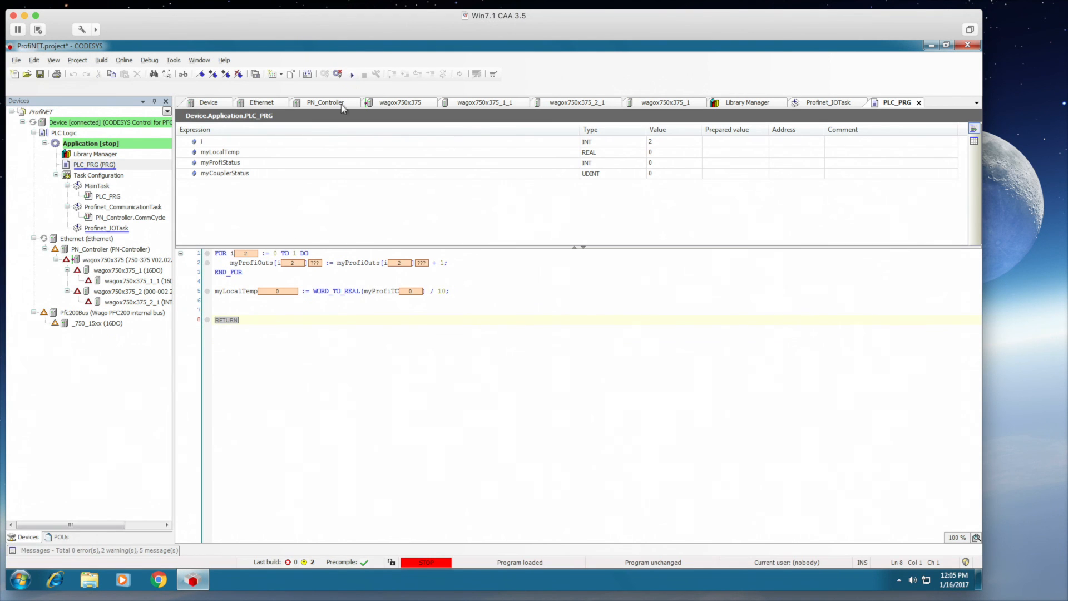
pyautogui.click(352, 74)
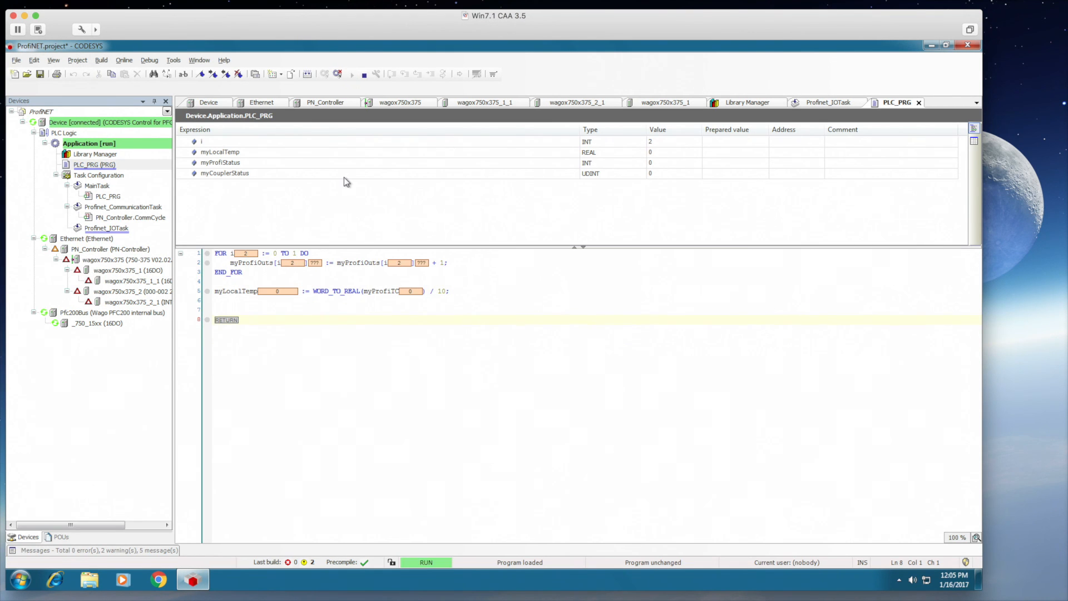
pyautogui.rightClick(91, 246)
pyautogui.rightClick(82, 256)
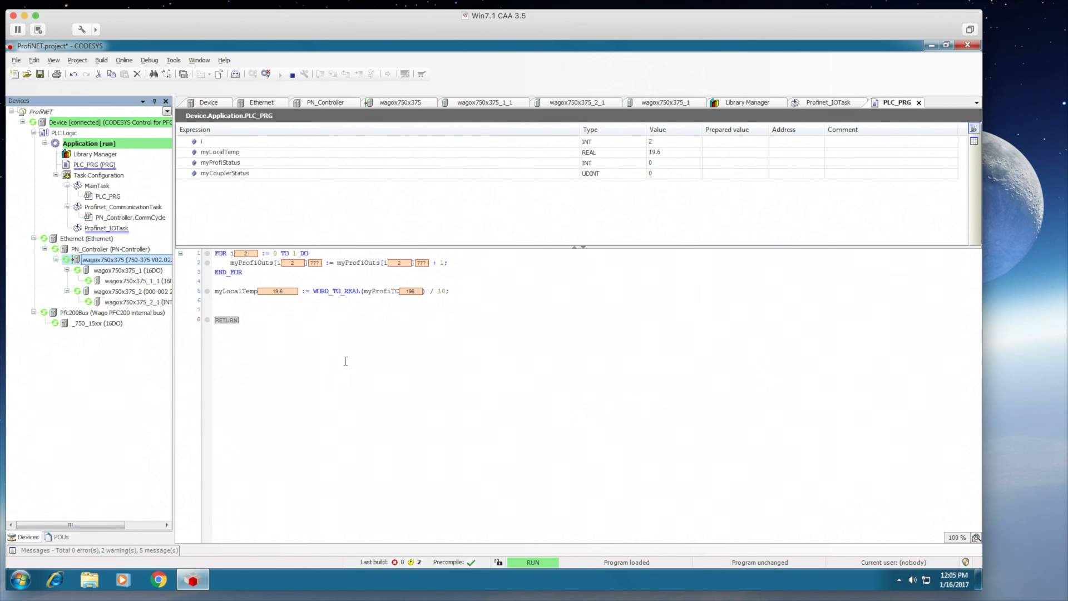
pyautogui.click(377, 355)
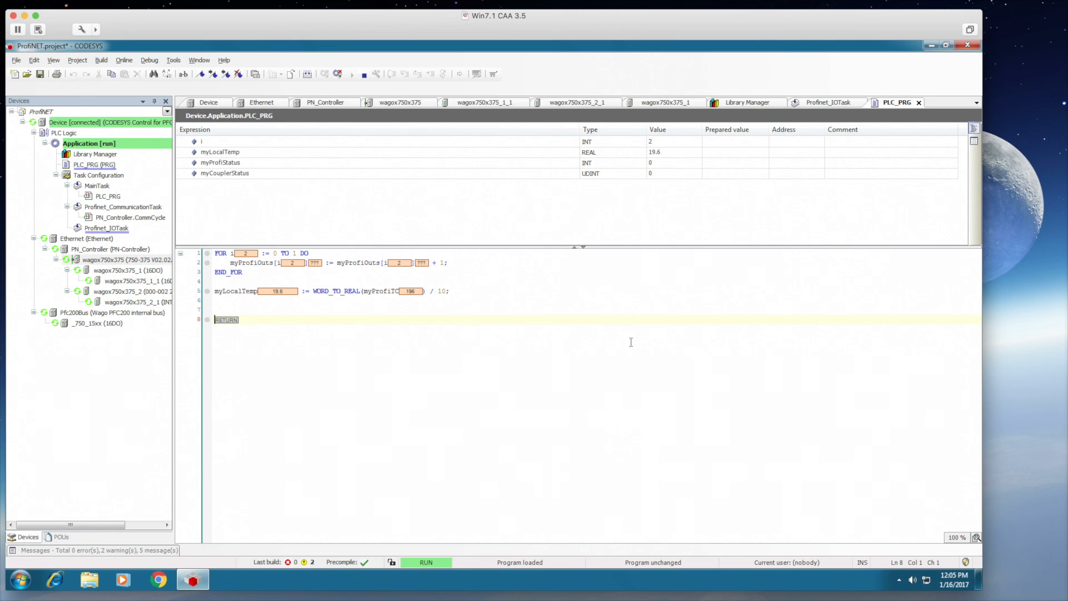